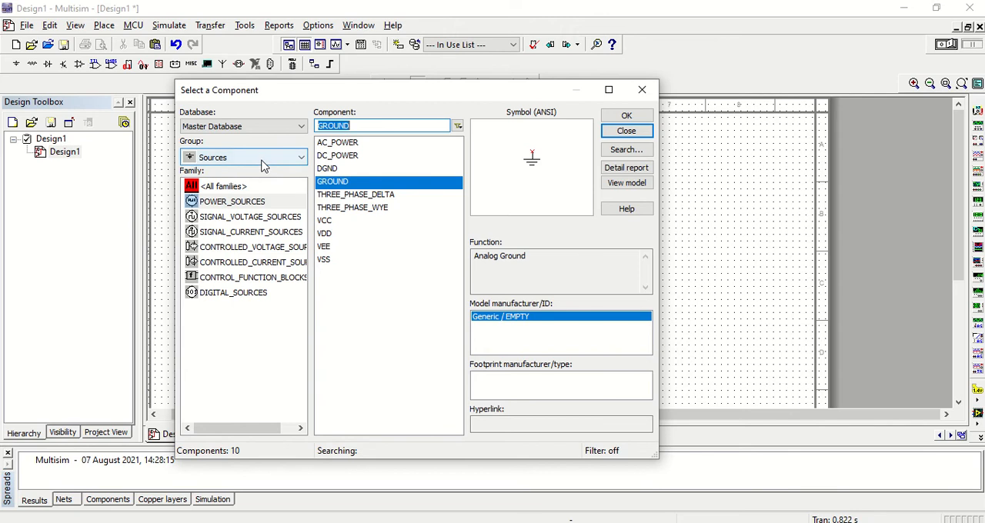
- Find the 741 operational amplifier across all component groups and place it near the centre of the schematic sheet
click(261, 160)
click(242, 174)
text(741)
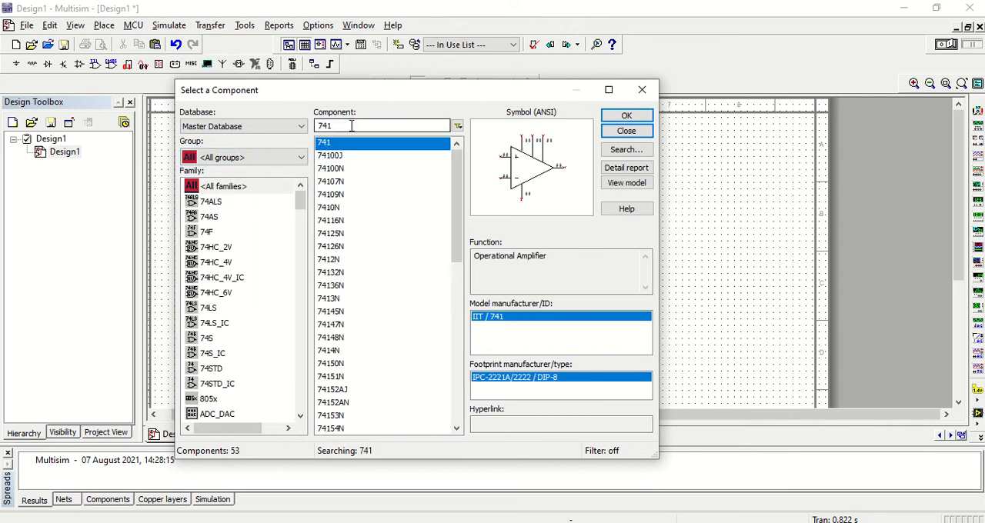
click(626, 116)
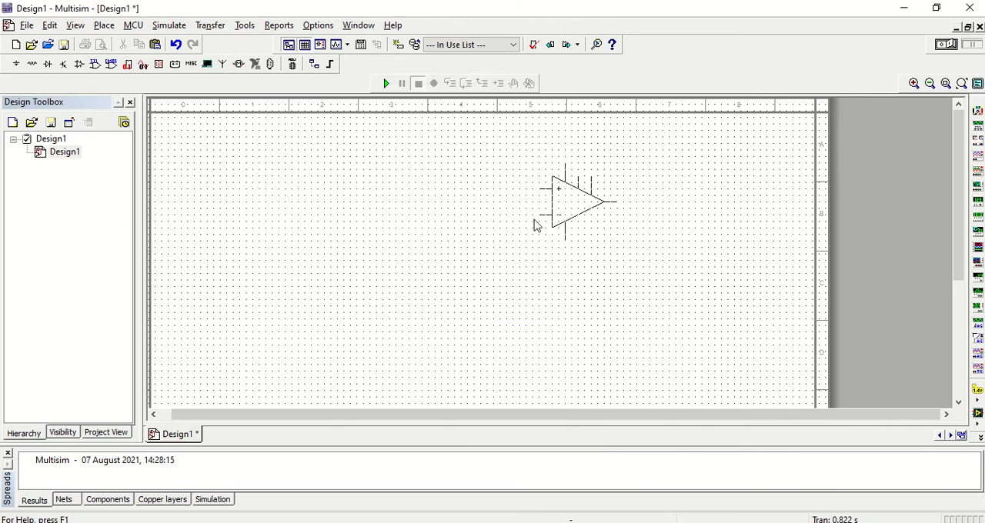
click(443, 266)
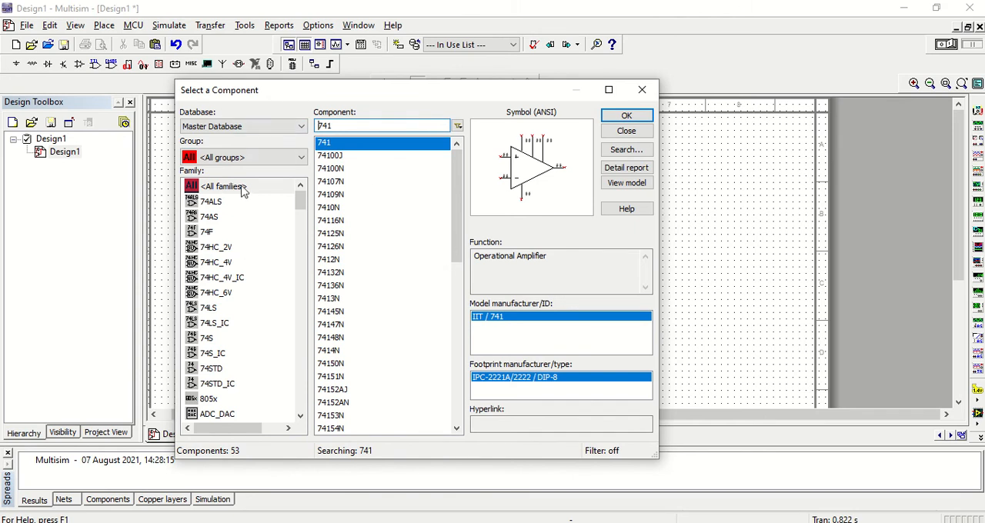
- Place a horizontal 10k resistor with 0% tolerance from the Basic group well to the left of the op-amp
click(239, 158)
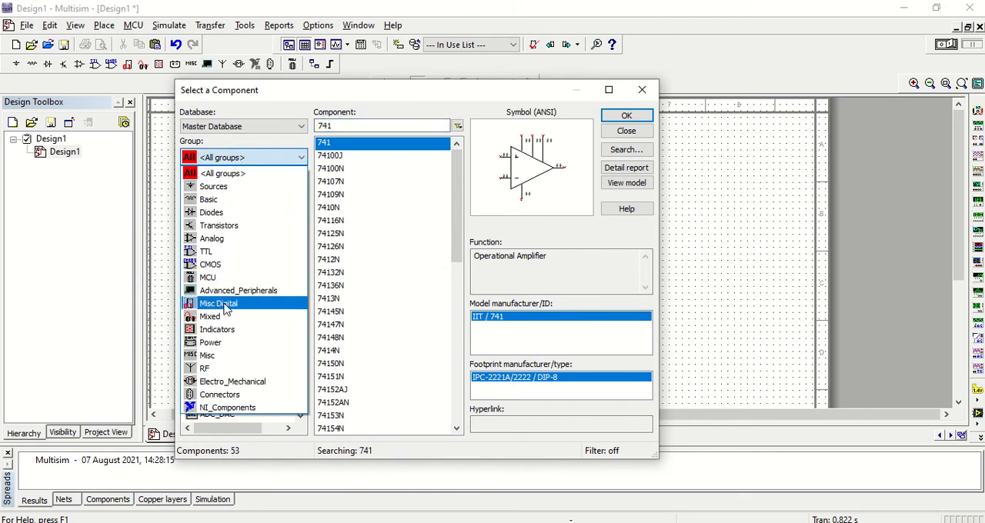
click(241, 201)
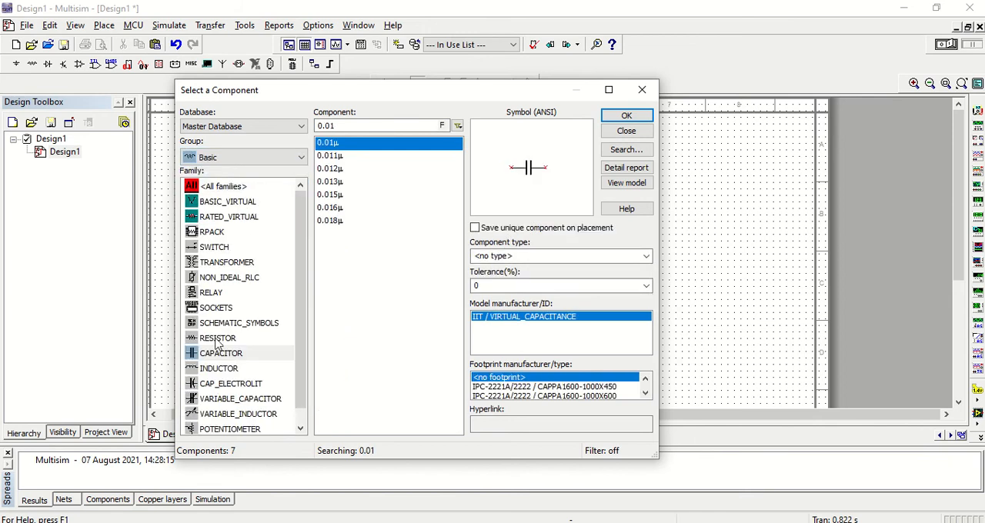
click(236, 337)
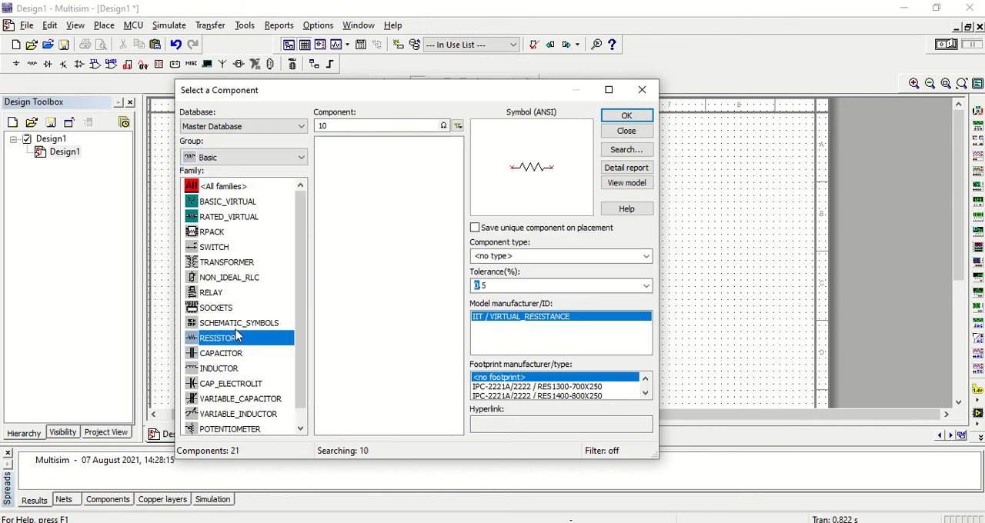
click(363, 125)
text(10k)
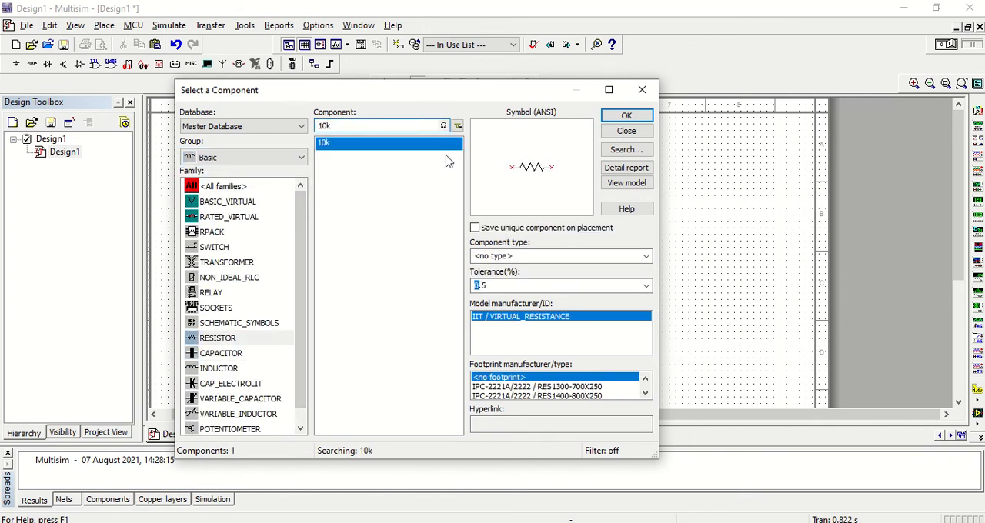
click(445, 147)
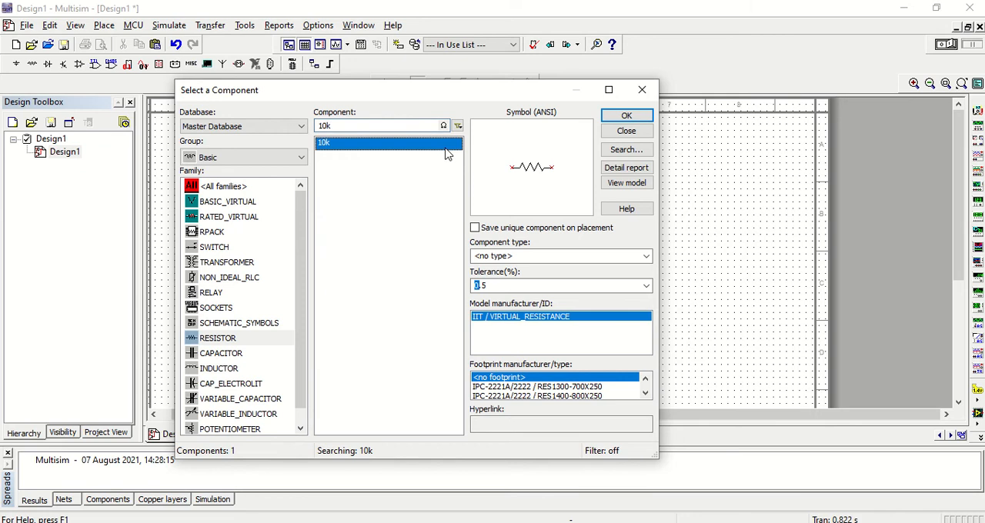
click(529, 286)
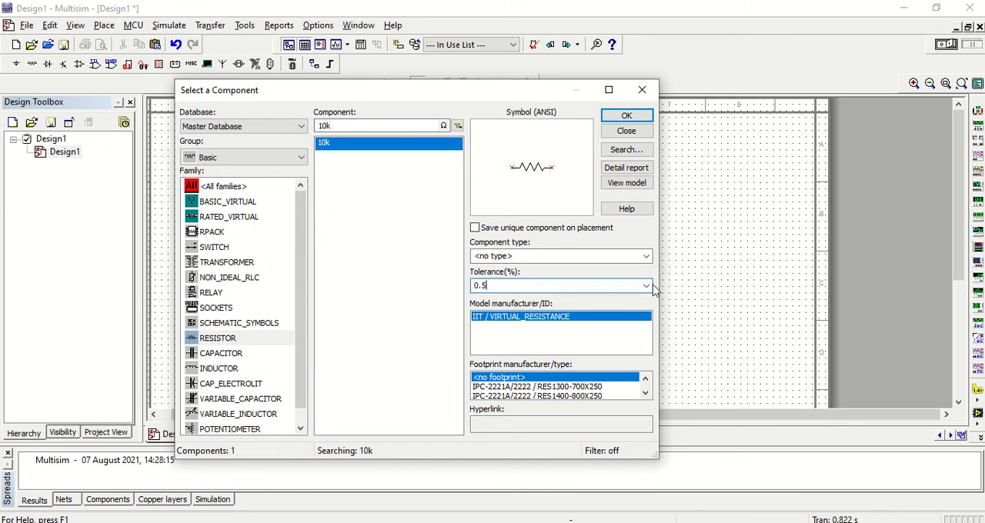
click(646, 285)
click(567, 297)
click(626, 115)
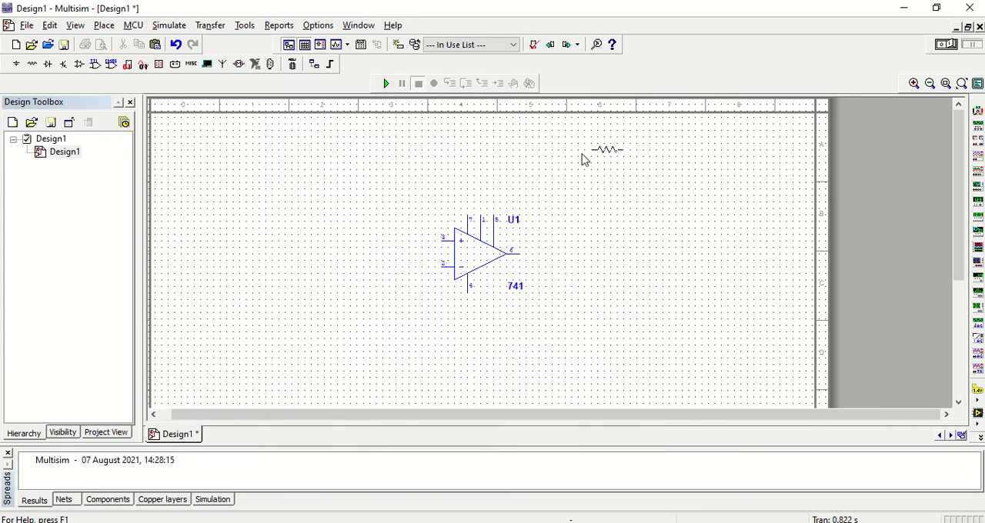
click(231, 244)
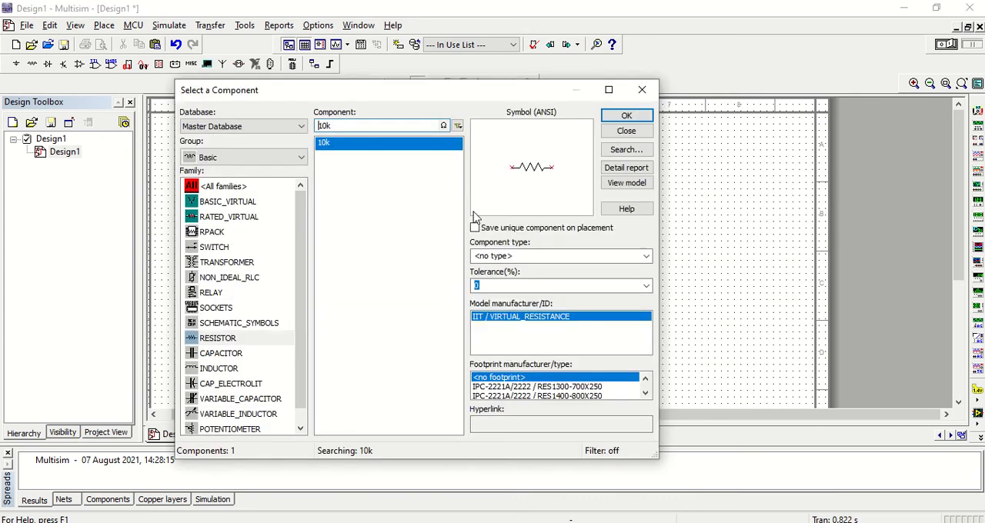
- Place two vertical 10k resistors, one to the lower right of R1 and one to the upper left of the op-amp
click(627, 116)
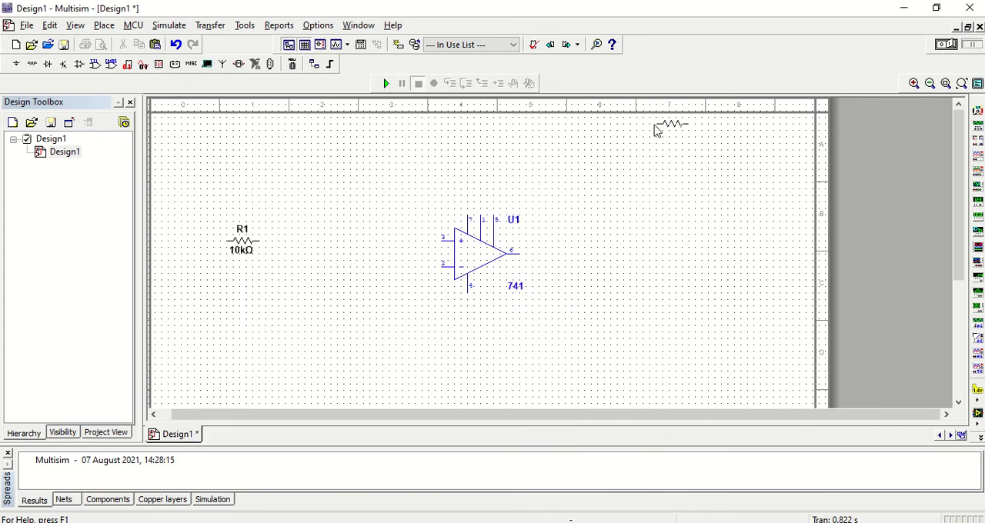
key(ctrl+r)
click(305, 269)
click(624, 130)
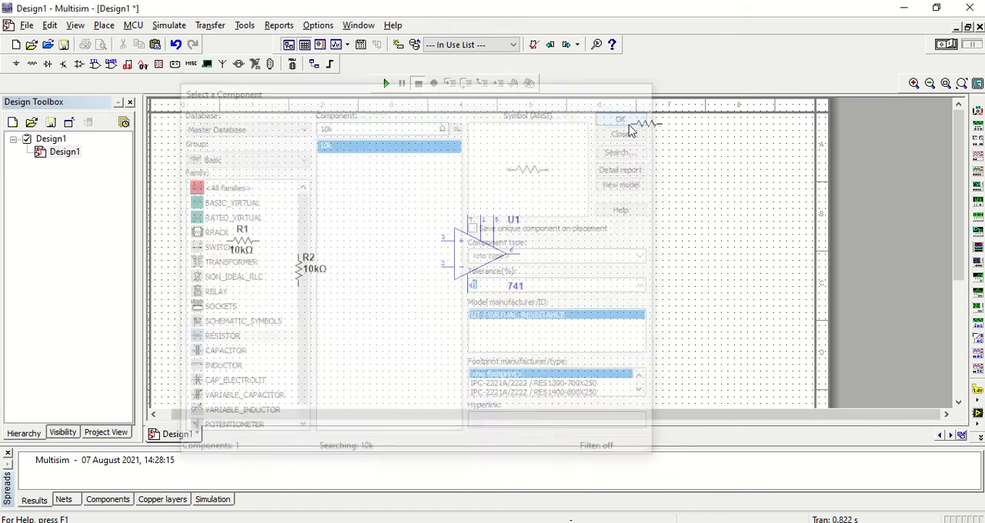
key(ctrl+r)
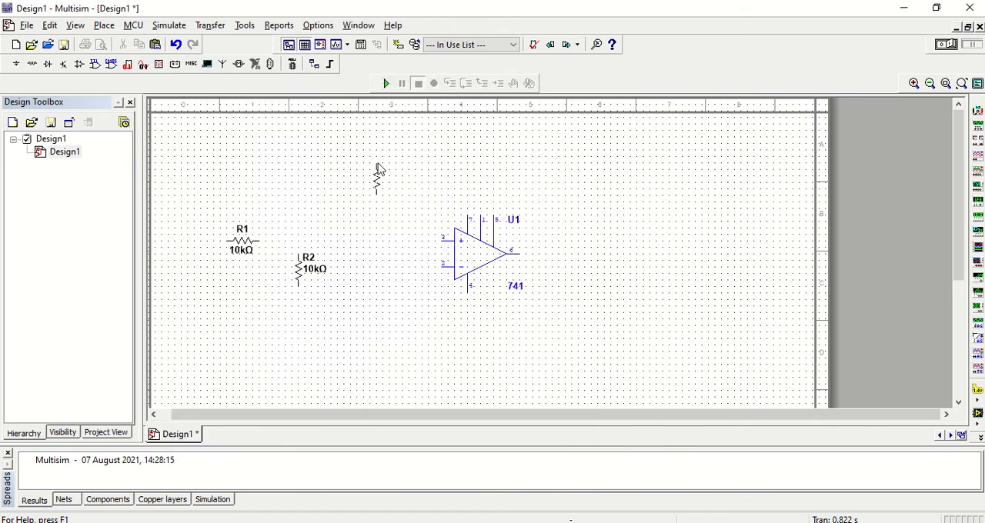
click(378, 160)
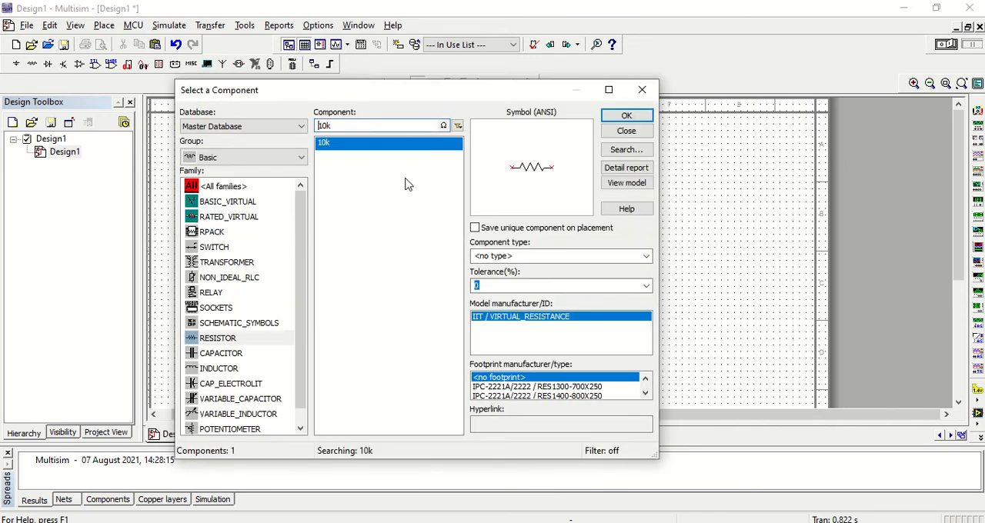
- Place a horizontal 10k resistor below the op-amp and a vertical 10k resistor to the op-amp's lower right
click(627, 118)
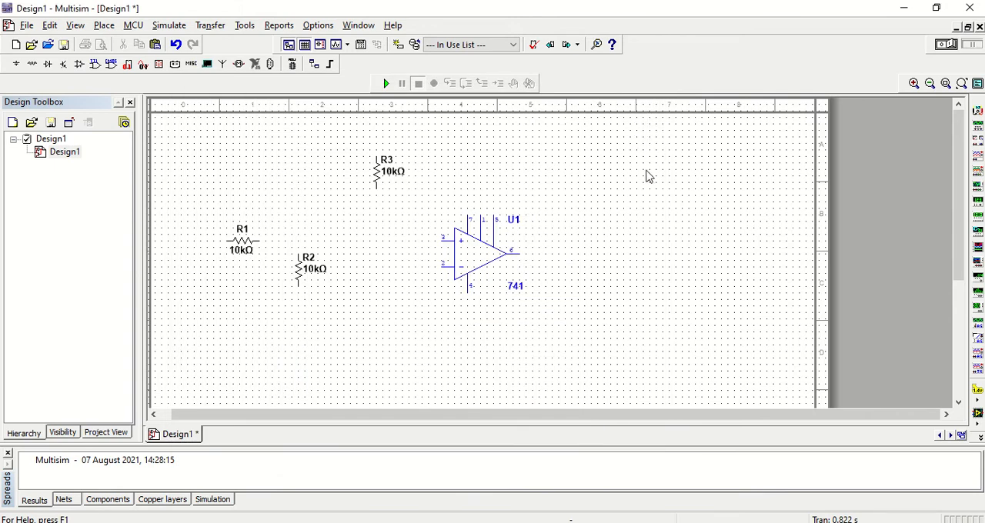
click(463, 383)
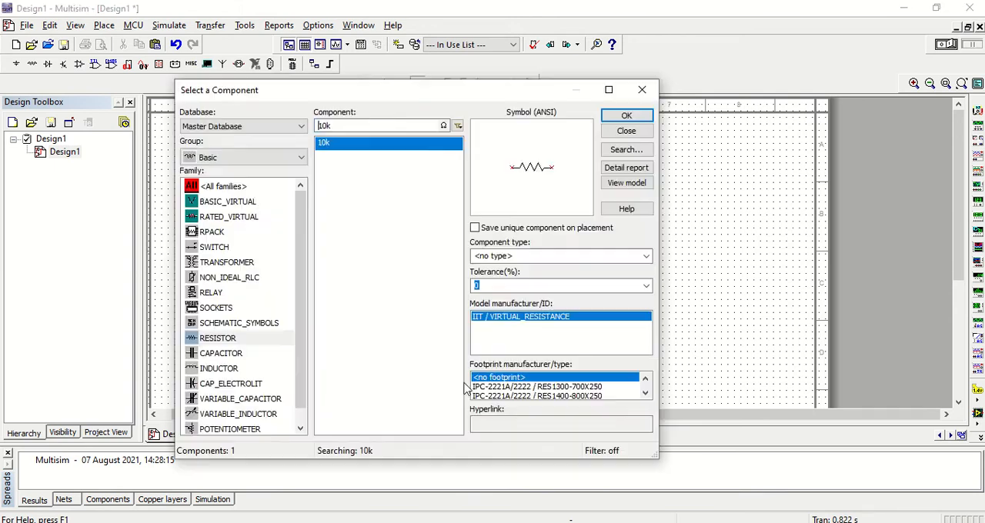
click(627, 116)
key(ctrl+r)
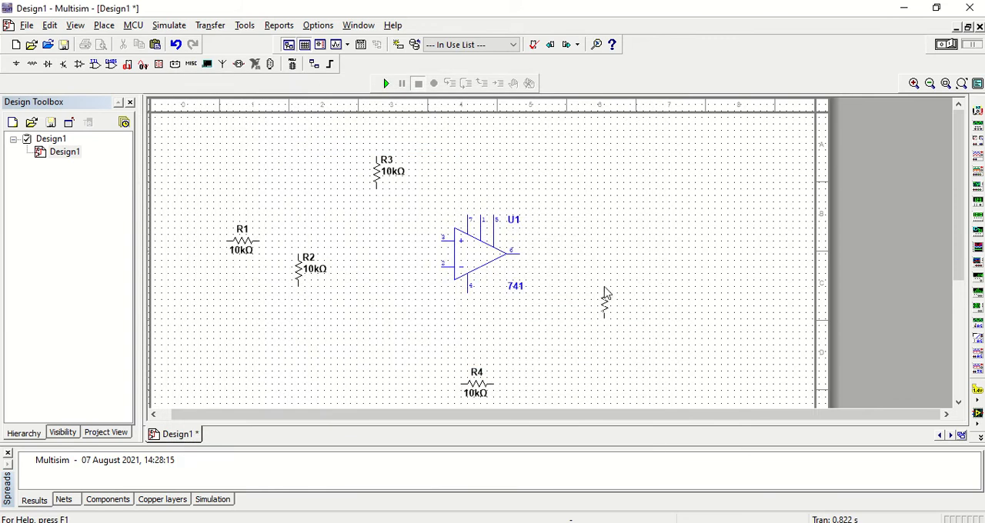
click(610, 286)
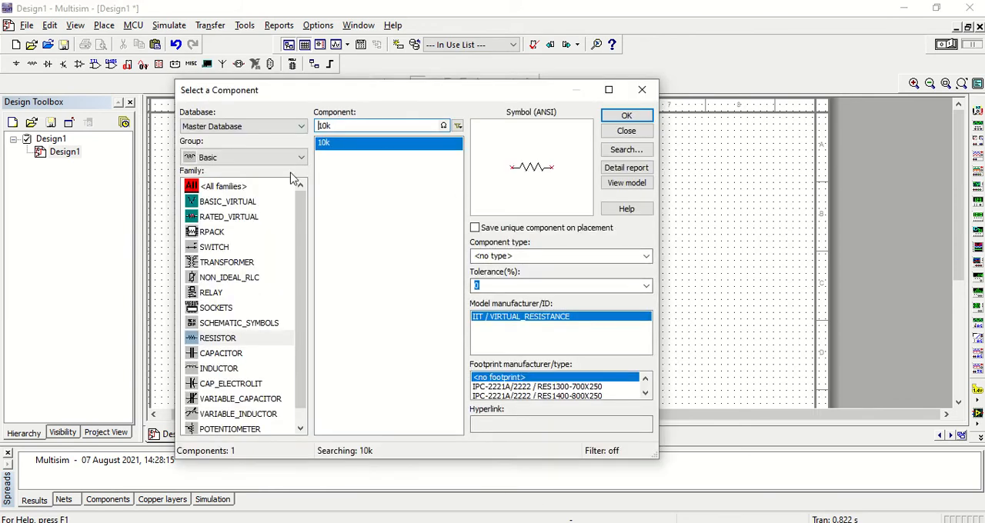
- Place a horizontal 0.01µ capacitor between R1 and the op-amp's non-inverting input
click(231, 355)
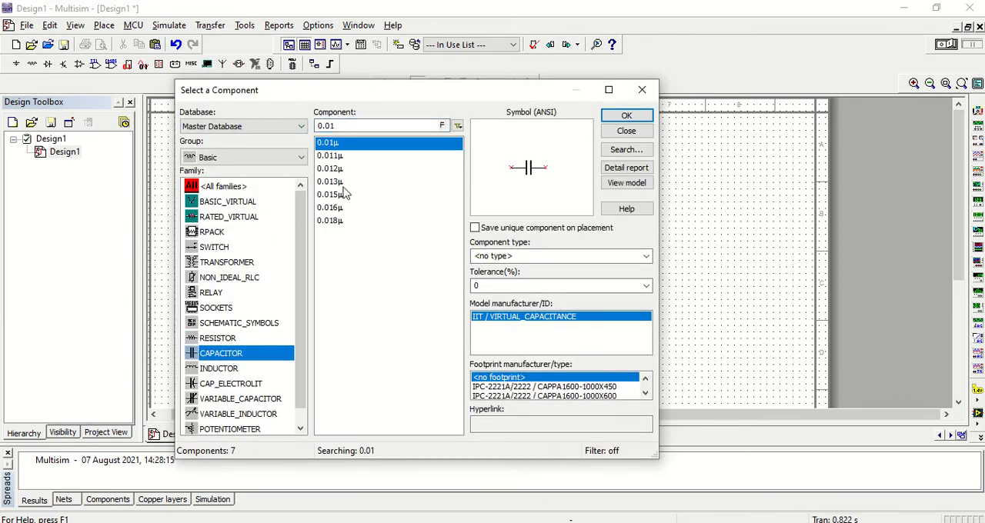
click(347, 145)
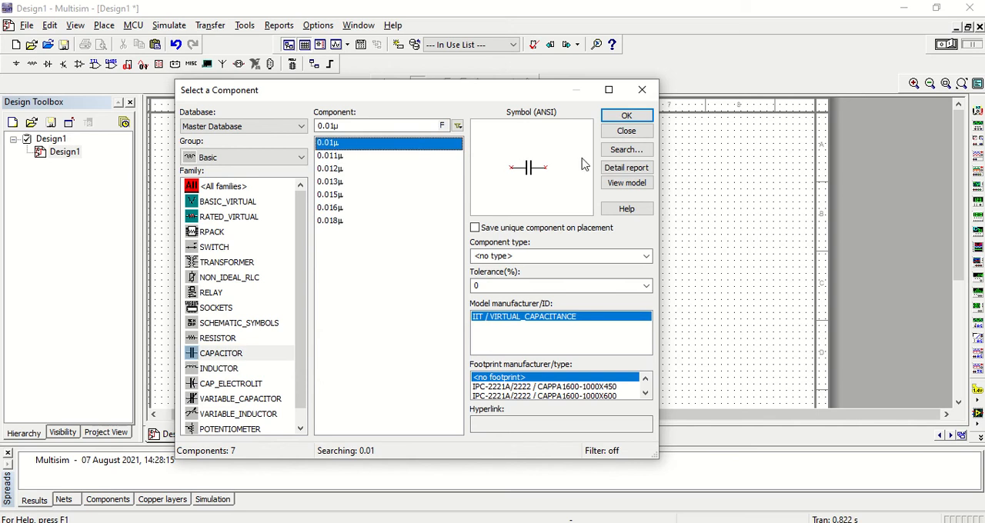
click(628, 116)
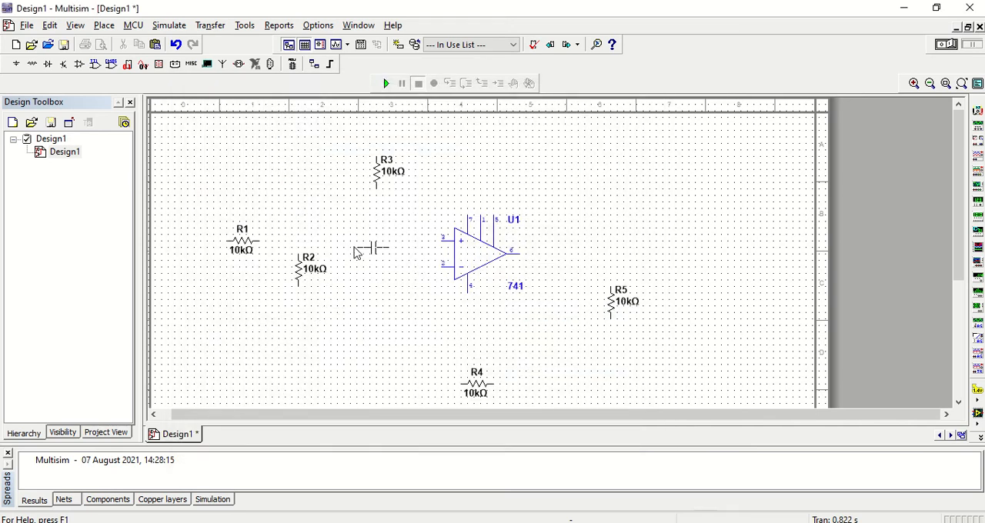
click(352, 244)
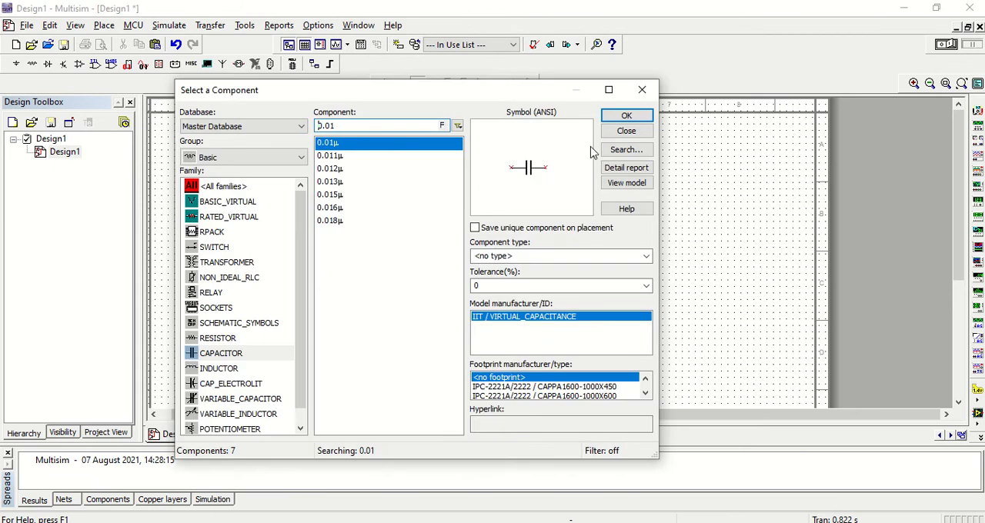
- Place a horizontal 0.01 F capacitor between the op-amp and R4, and finish placing basic components
click(627, 116)
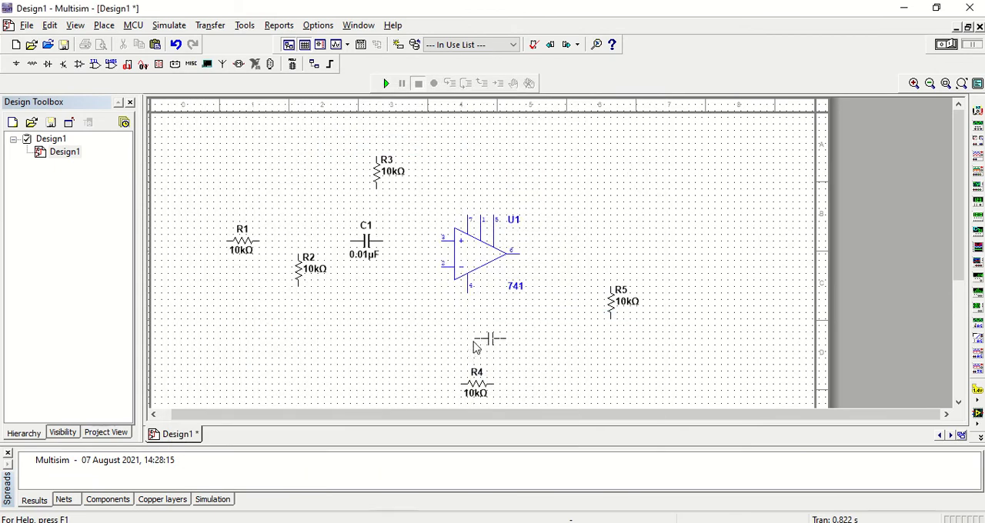
click(473, 342)
mouse_move(424, 3)
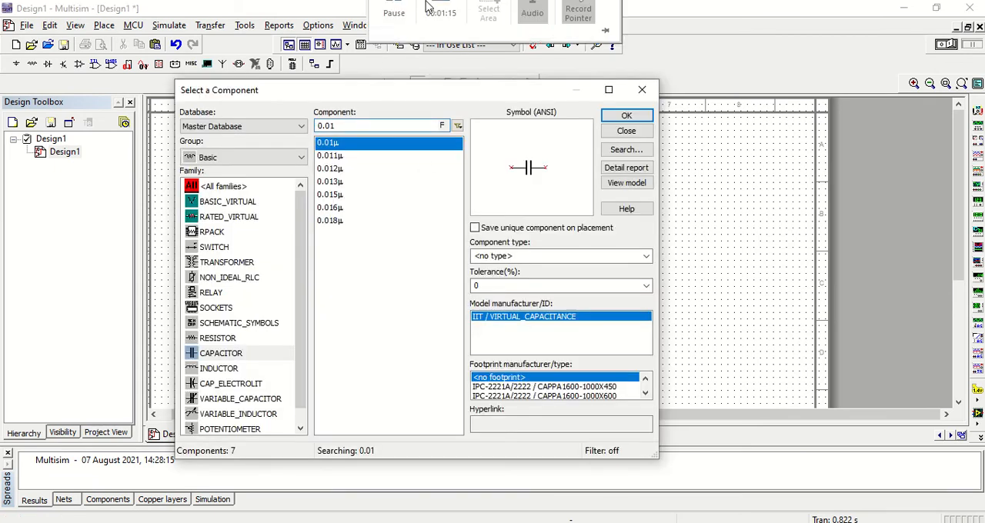
click(398, 26)
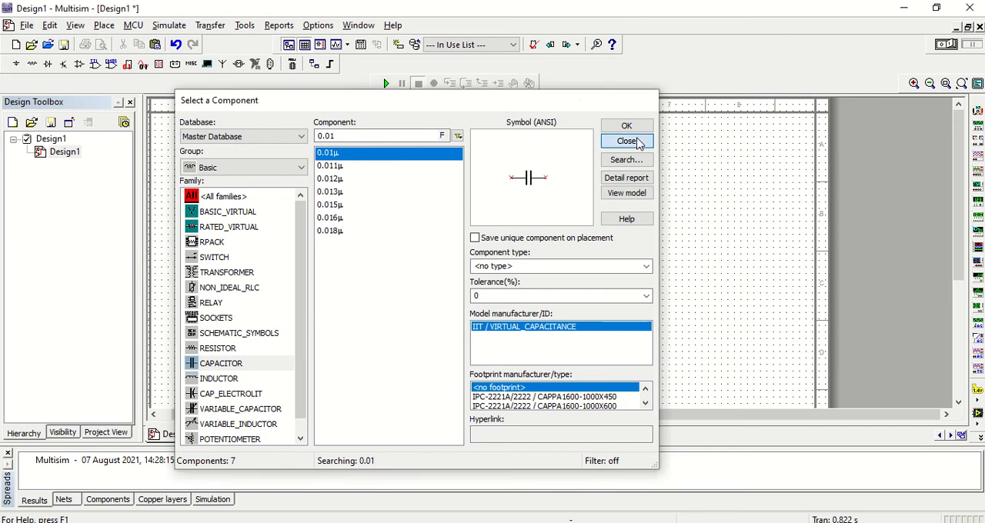
click(626, 131)
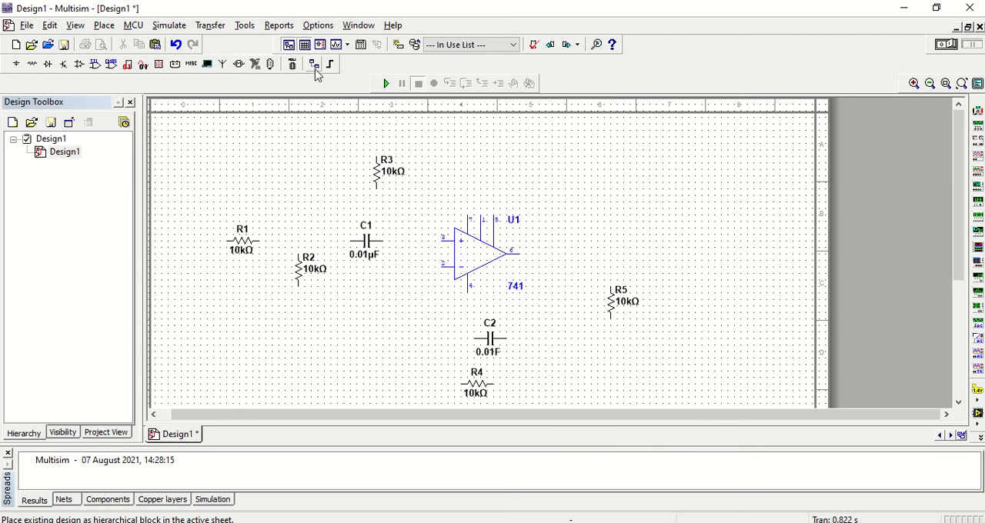
- Place a DC_POWER source from the Sources group above the op-amp's pin 7
click(104, 25)
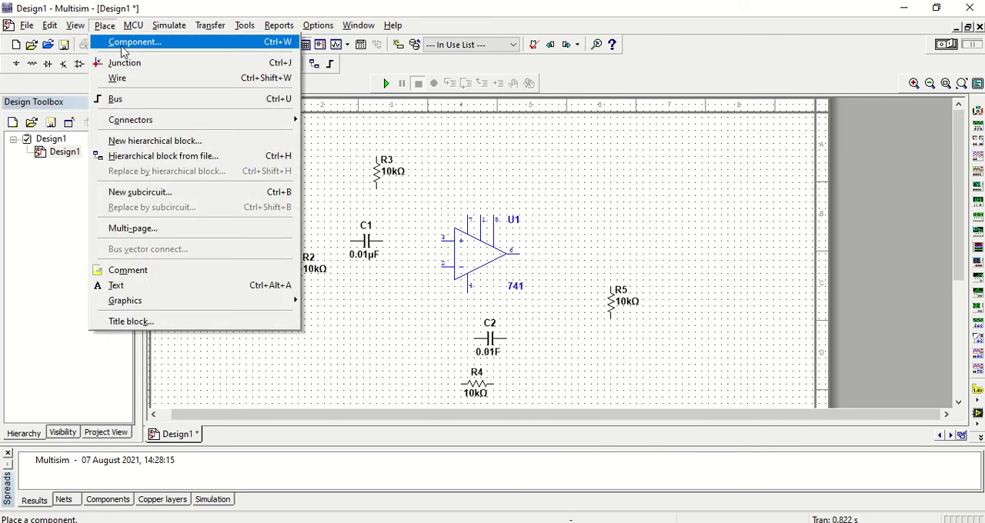
click(122, 45)
click(248, 168)
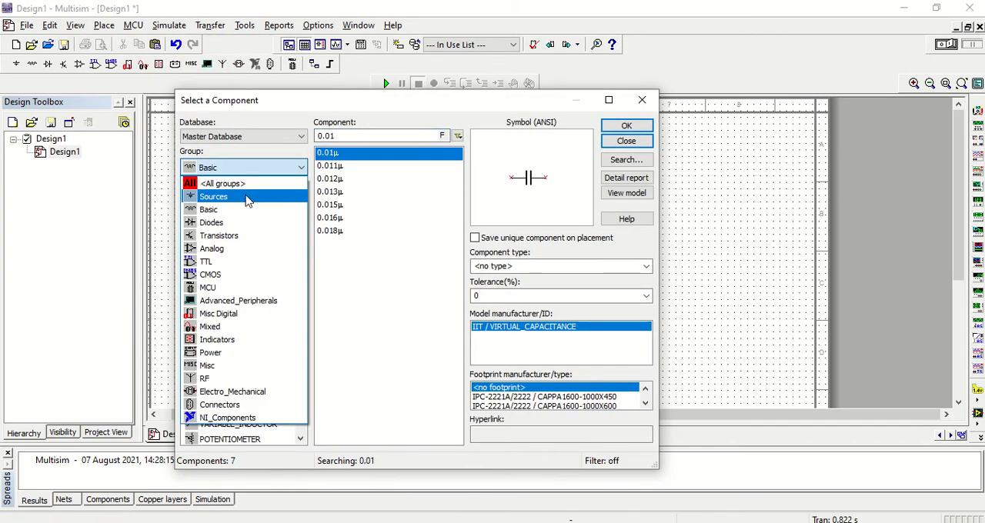
click(248, 197)
click(347, 167)
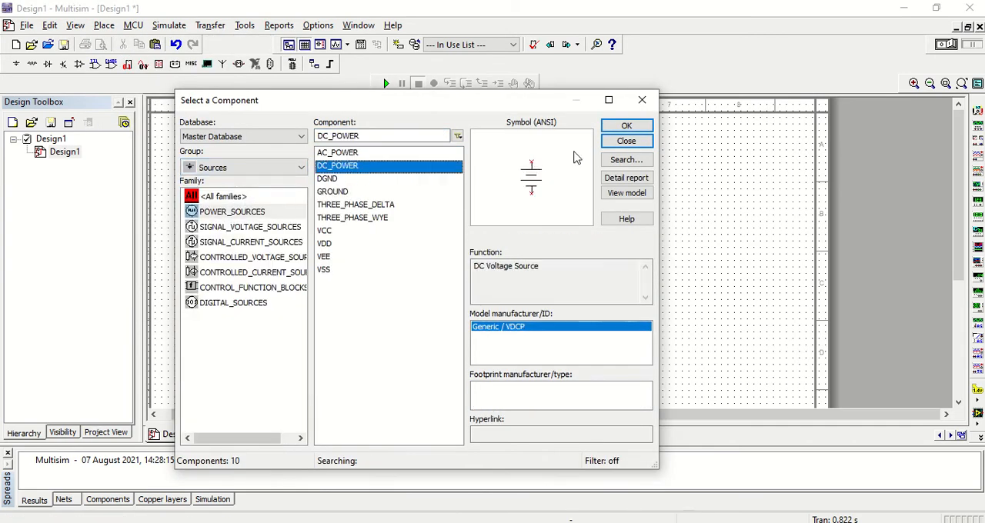
click(619, 127)
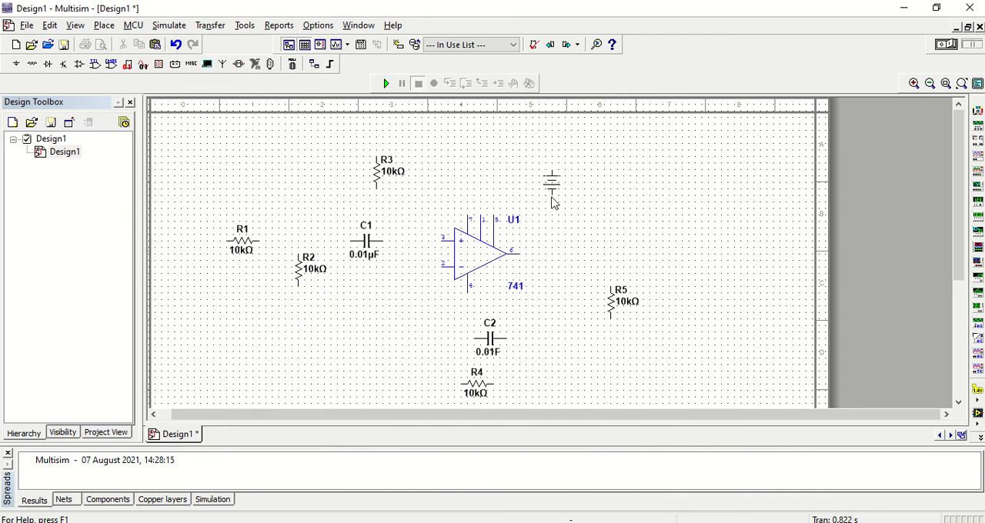
click(465, 142)
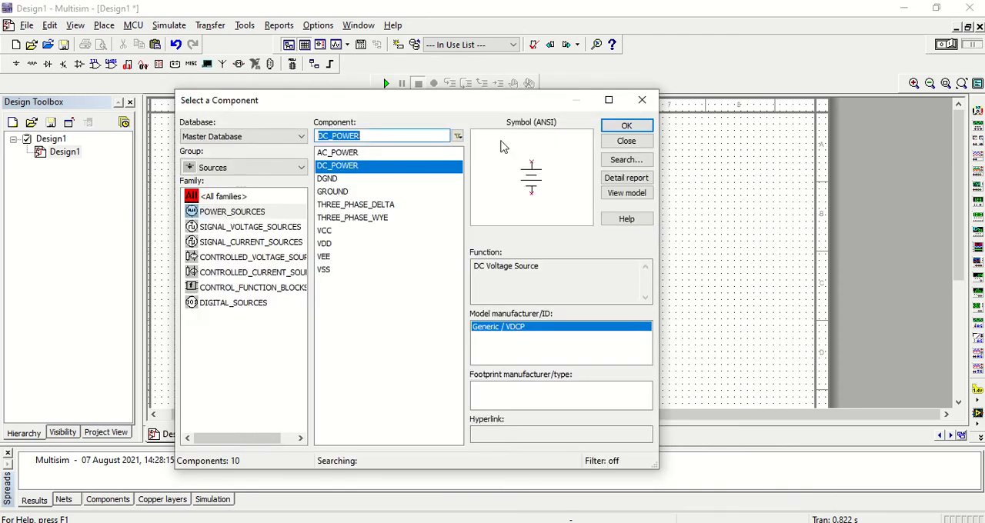
- Place a second DC_POWER source below the op-amp, just left of capacitor C2
click(625, 128)
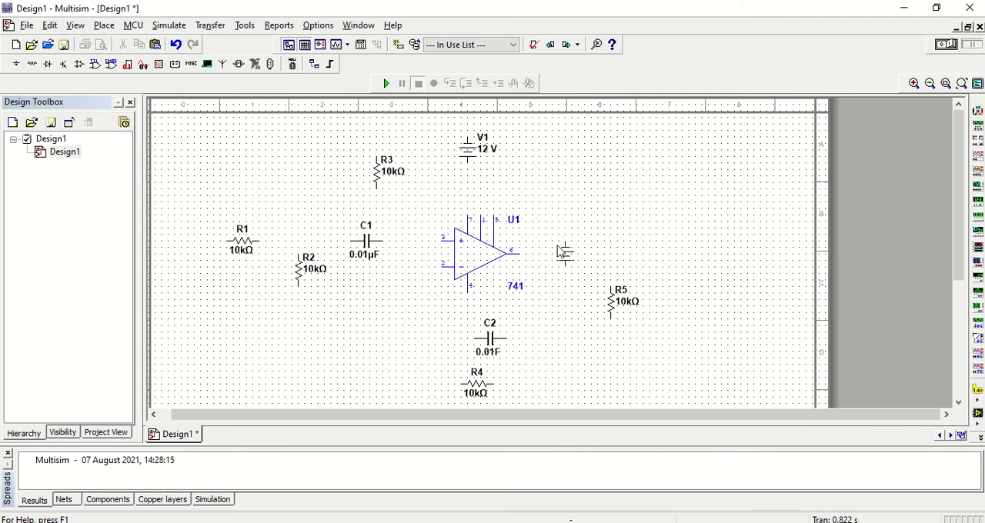
key(Escape)
click(440, 323)
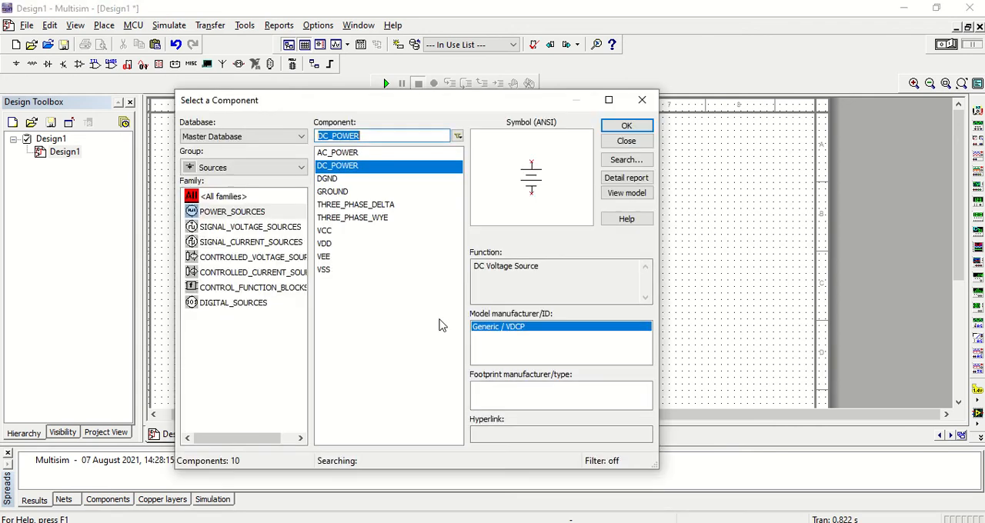
- Place a GROUND symbol below R1 and another directly below R5
click(361, 194)
click(607, 126)
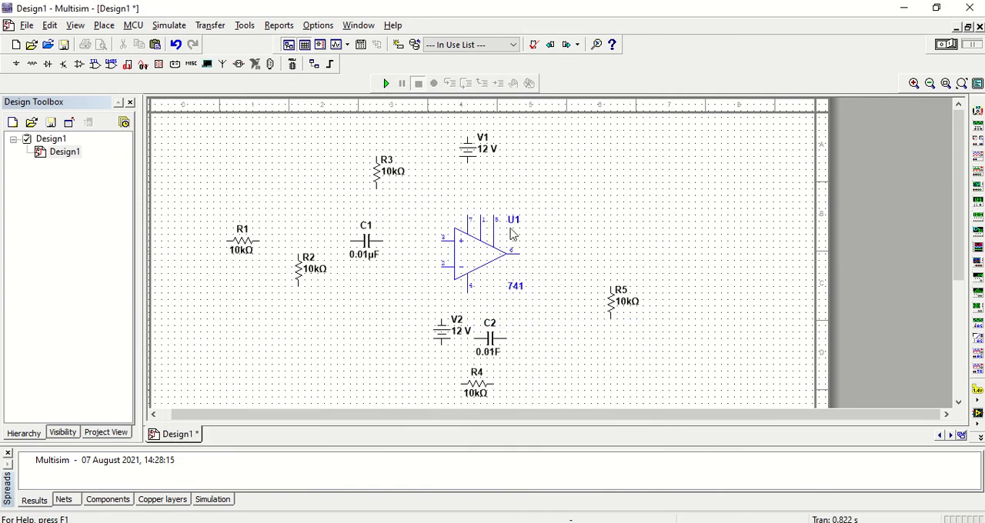
click(193, 339)
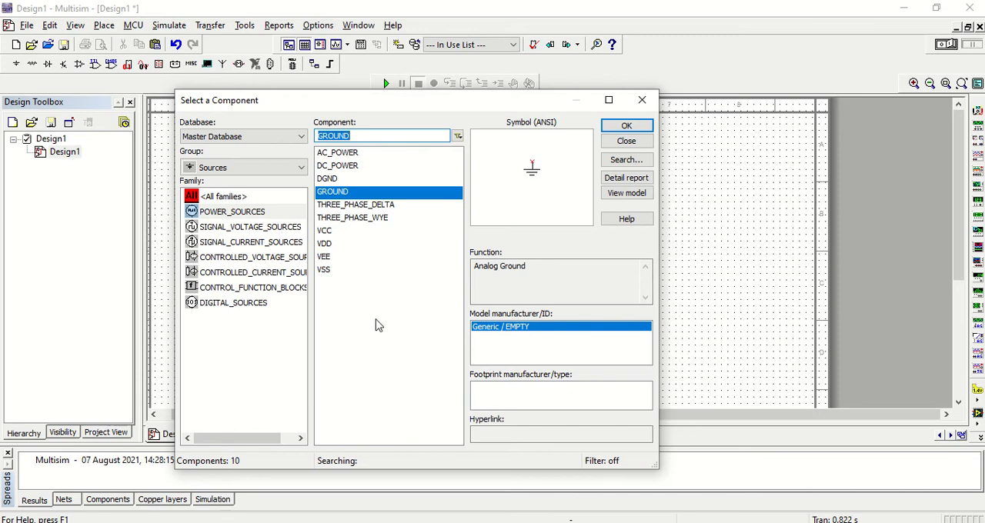
click(625, 142)
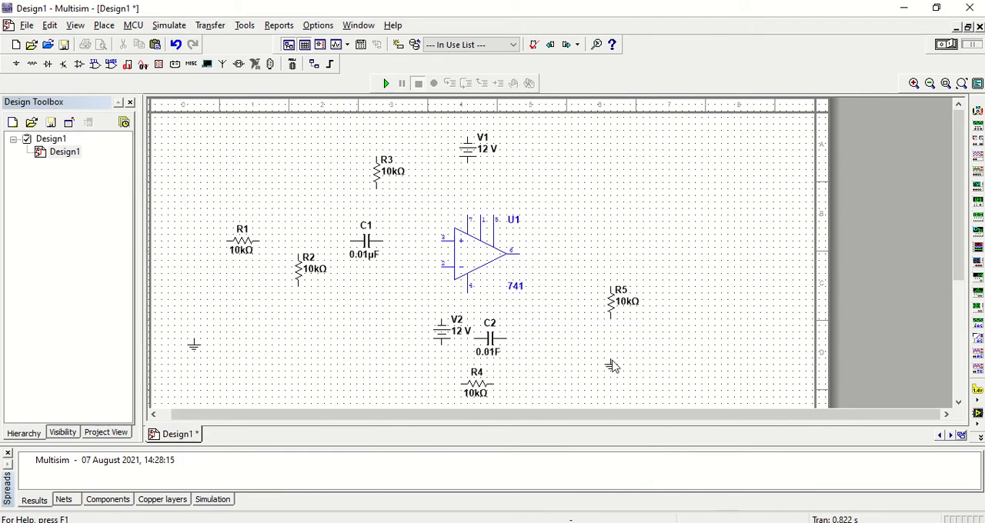
key(ctrl+w)
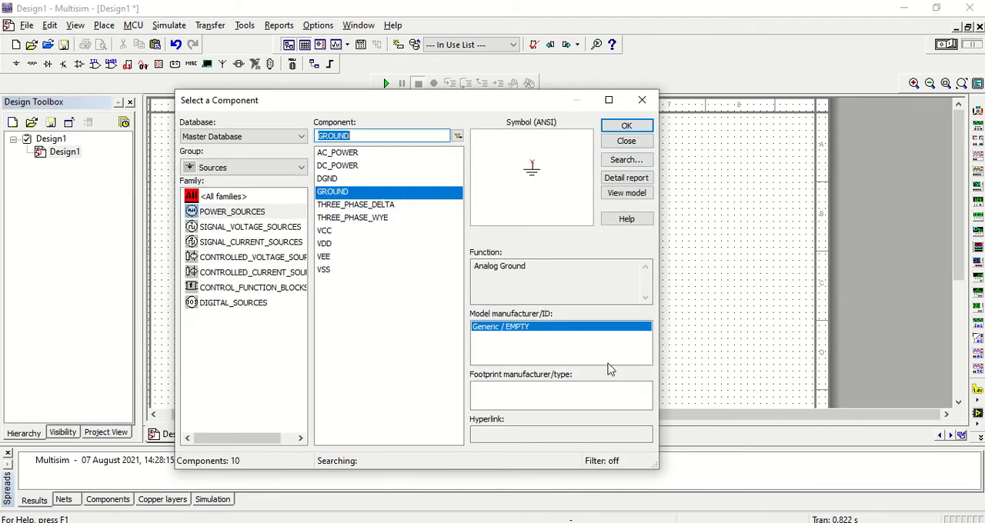
- Place two more GROUND symbols, one between R2 and V2 and one above R3, and finish placing components
click(623, 127)
click(351, 339)
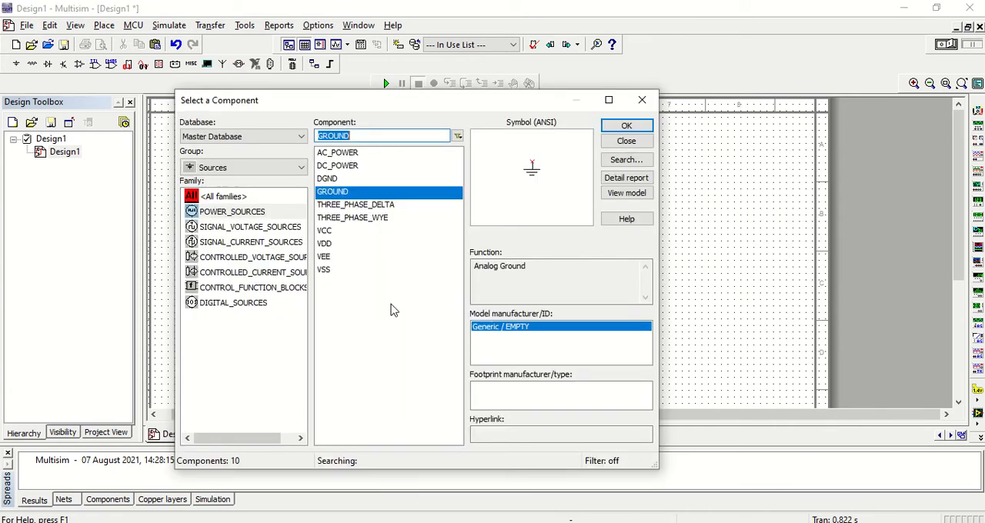
click(614, 127)
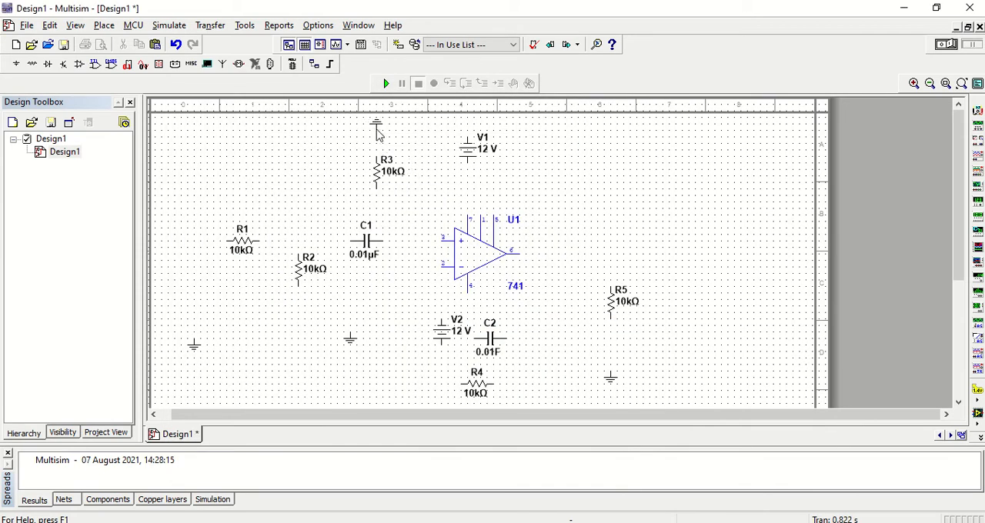
click(379, 131)
click(626, 140)
- Wire V1 between op-amp pin 7 and the upper ground, and R3 between that ground and pin 3
click(467, 211)
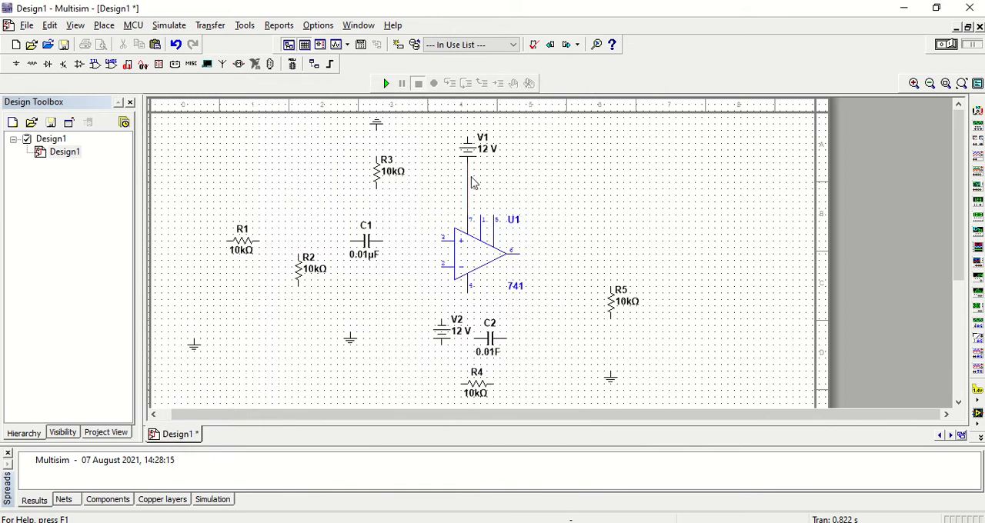
click(449, 142)
click(376, 131)
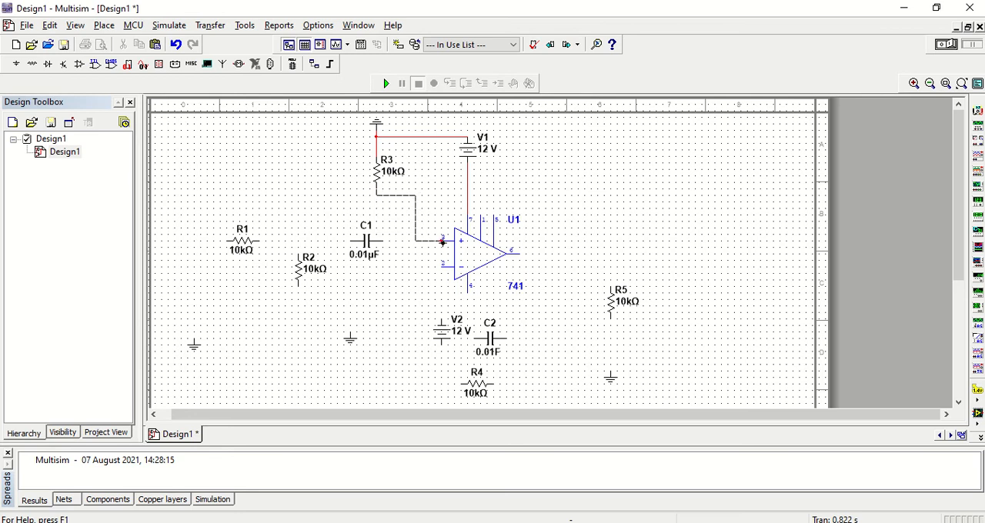
click(443, 242)
- Move R1, R2 and C1 together slightly down and left, and wire C1 to op-amp pin 2
drag(190, 242, 412, 290)
drag(318, 279, 298, 299)
click(389, 271)
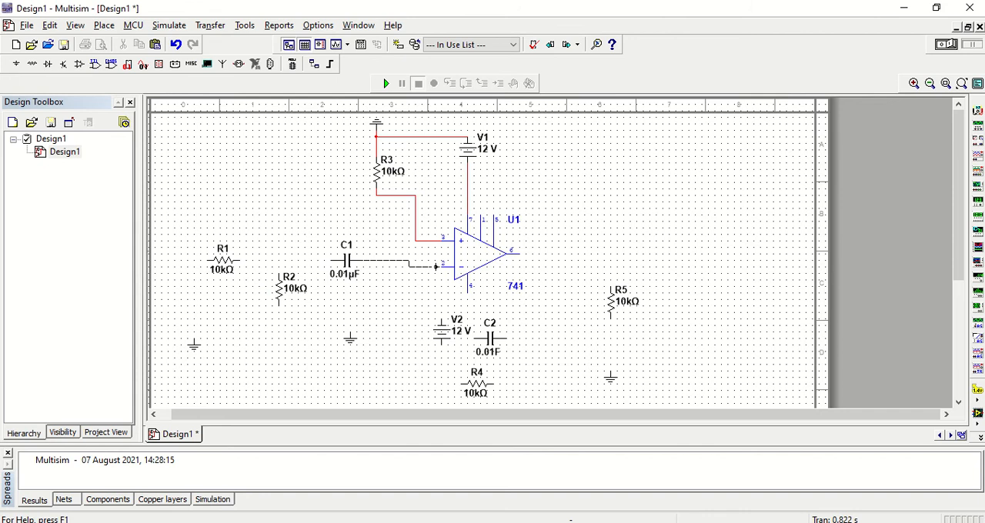
click(443, 265)
- Wire the top of R2 to the line between R1 and C1, and its bottom to the ground below C1
click(279, 273)
click(278, 261)
click(279, 308)
click(349, 326)
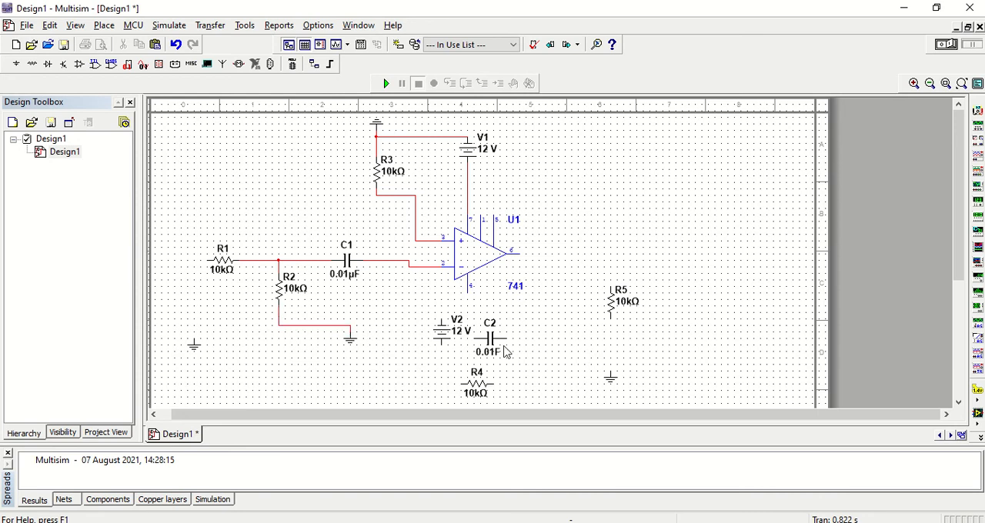
- Move V2 slightly up and left, and wire it between op-amp pin 4 and R2's ground
drag(442, 334, 430, 320)
click(427, 307)
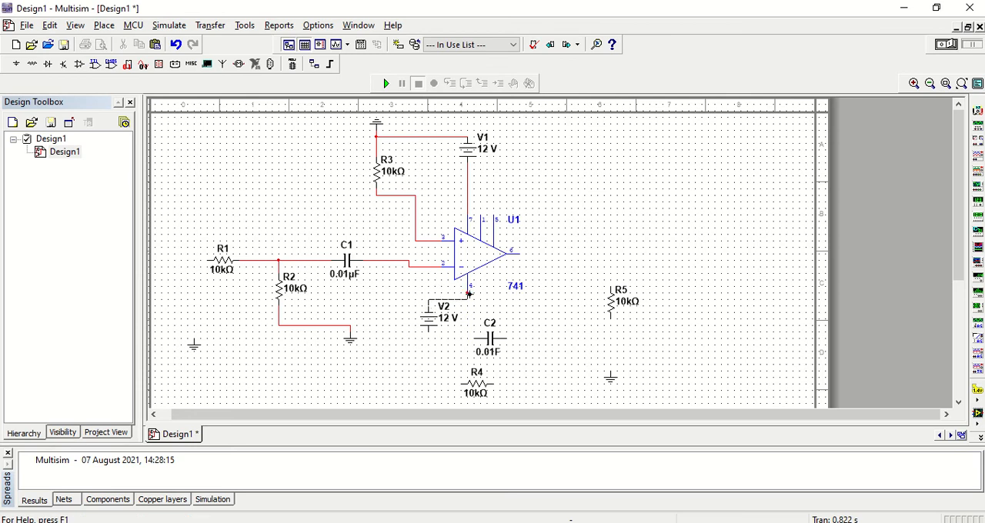
click(466, 292)
click(350, 326)
- Move C2 to the right and wire it between op-amp output pin 6 and the R1–R2 line
click(508, 343)
drag(508, 343, 533, 340)
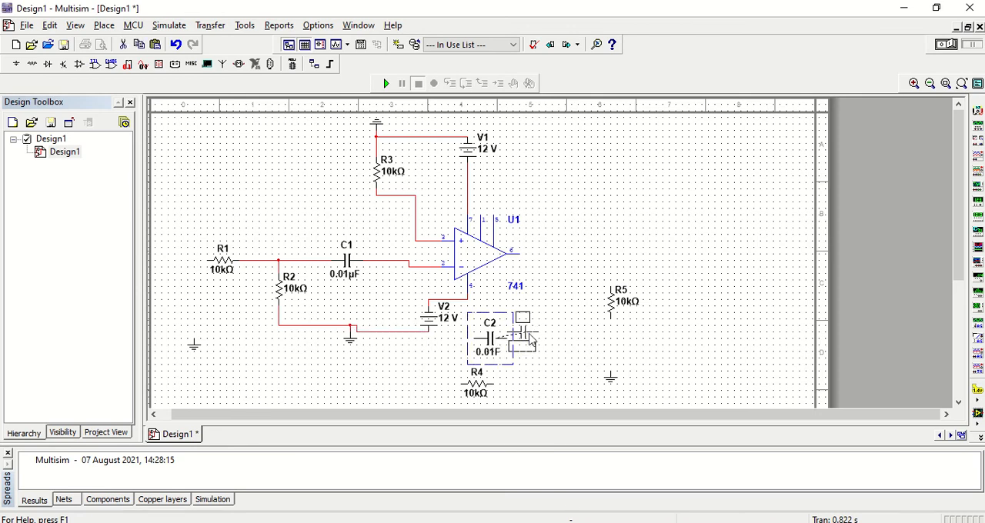
click(537, 332)
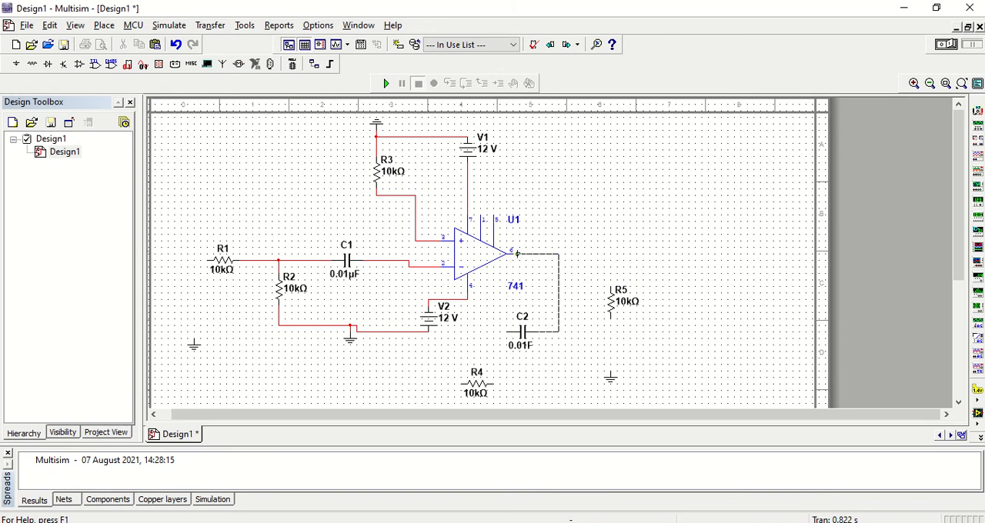
click(517, 253)
click(259, 262)
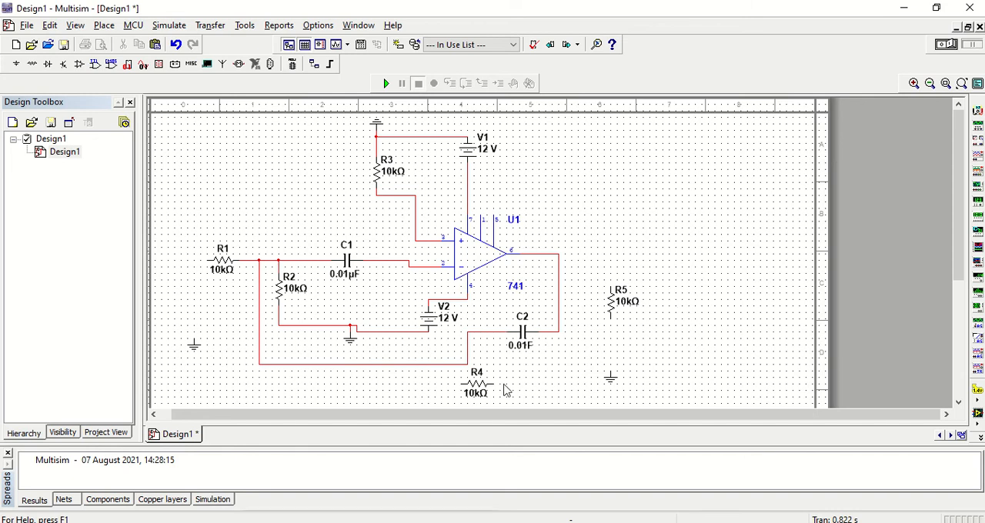
- Move R4 directly below C2 and wire it between C2's output-side wire and the op-amp pin 2 line
drag(481, 384, 525, 385)
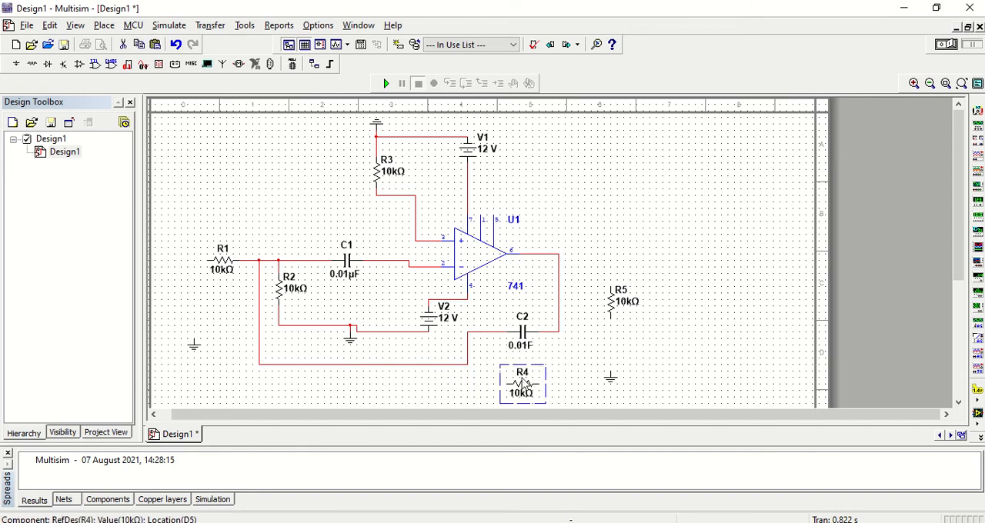
click(538, 384)
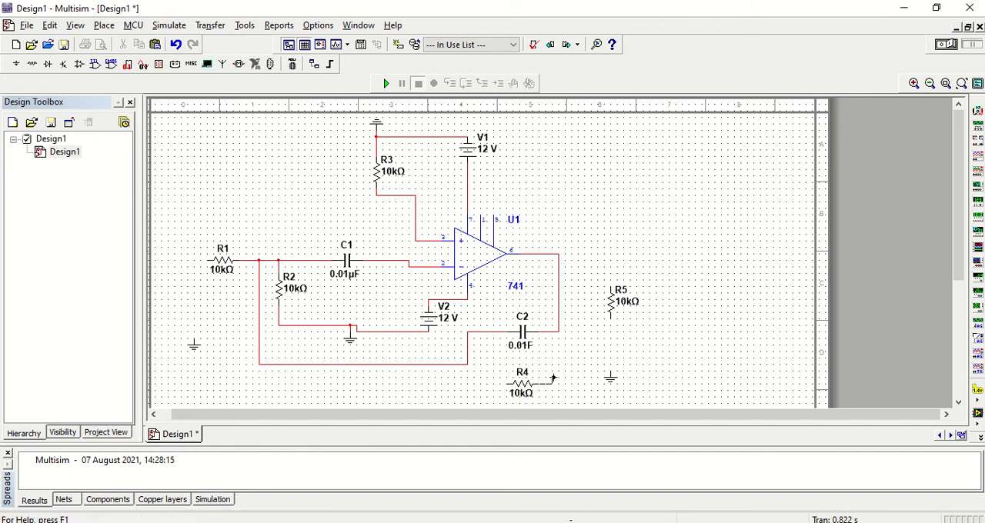
click(559, 332)
click(504, 384)
click(409, 266)
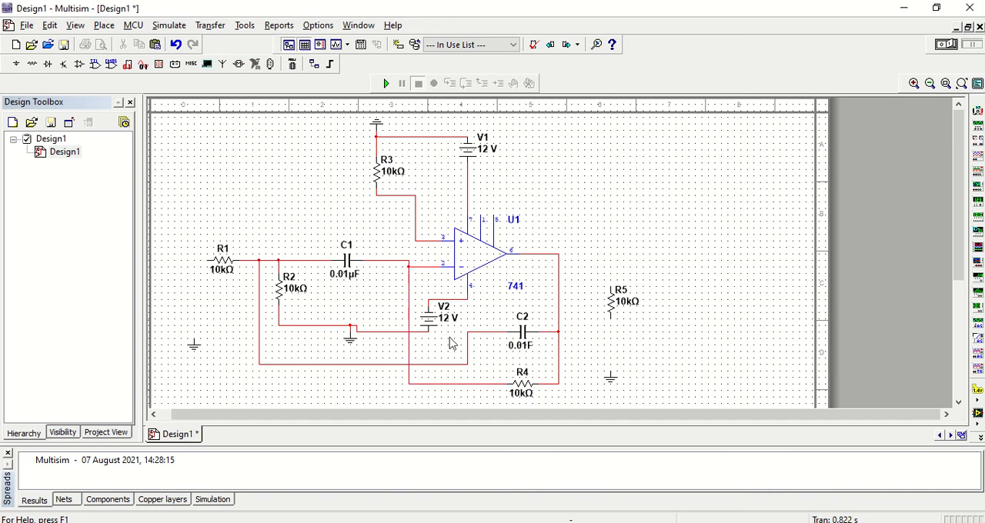
- Wire R5 between the ground below it and the op-amp output line
click(610, 319)
click(611, 374)
click(611, 284)
click(559, 252)
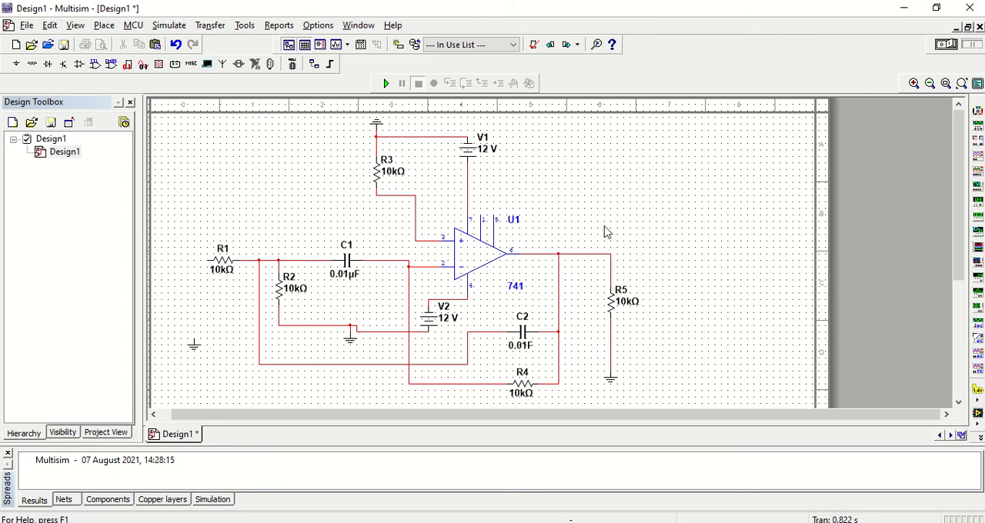
- Place a function generator above R1 and wire its positive terminal to R1 and its negative terminal to the ground below R1
click(979, 138)
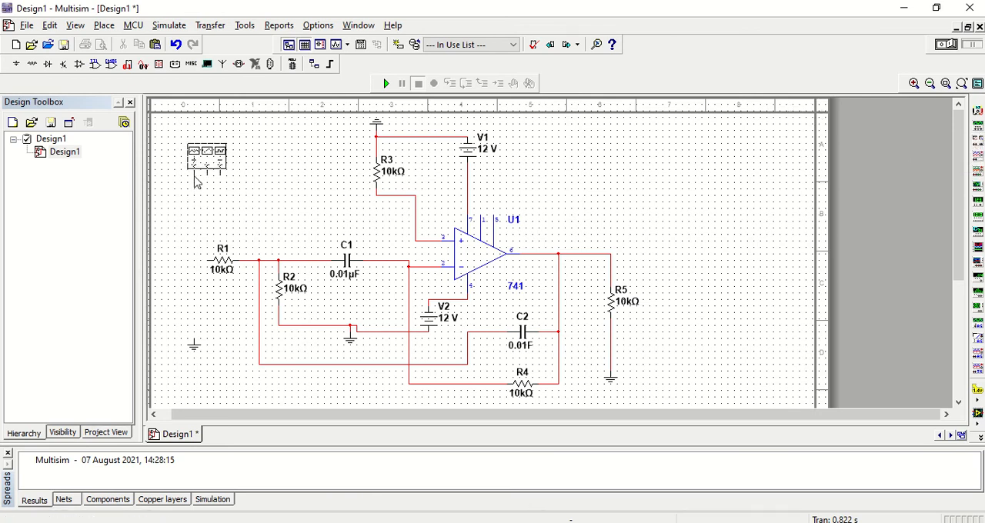
click(194, 176)
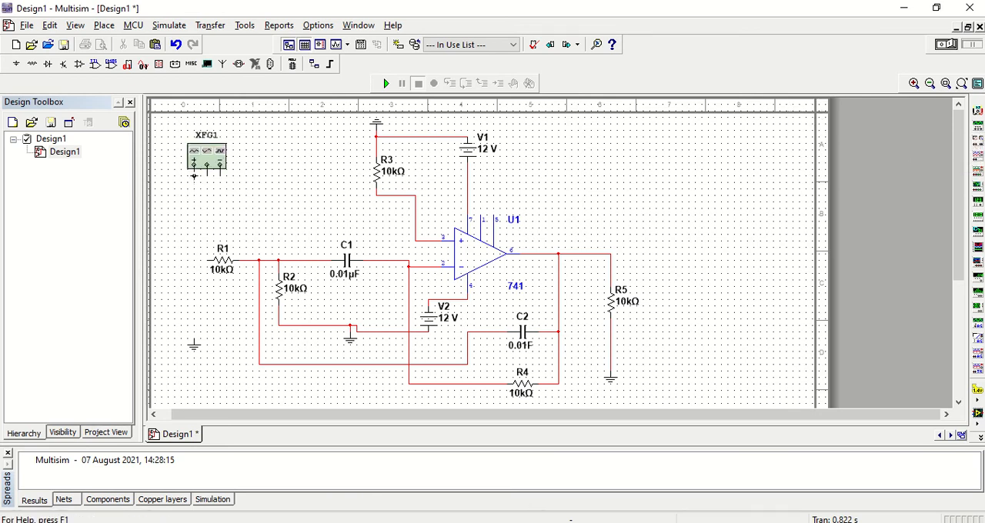
click(208, 260)
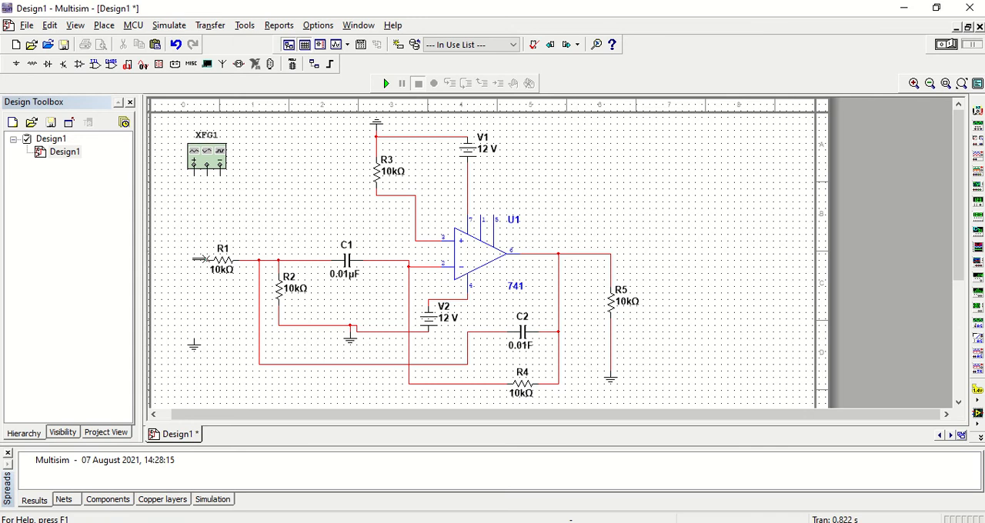
click(220, 175)
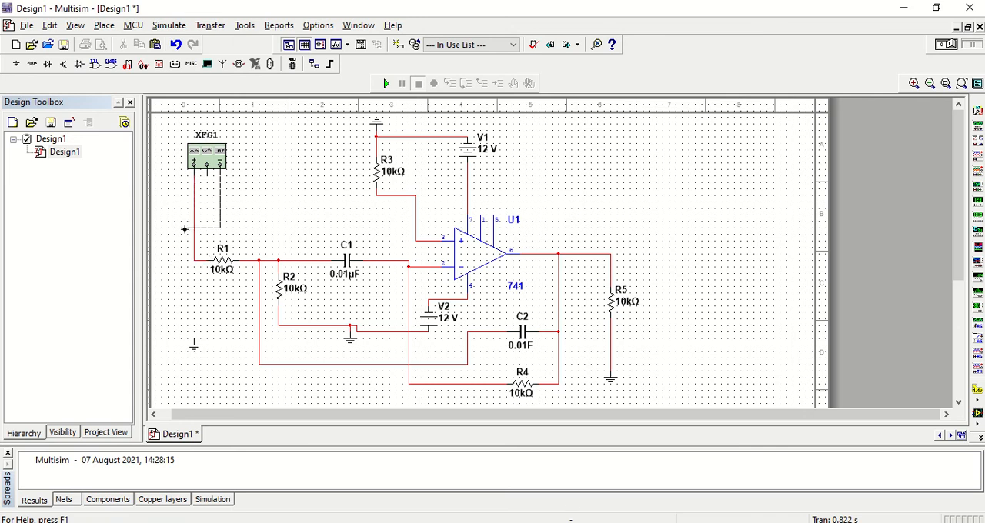
click(194, 337)
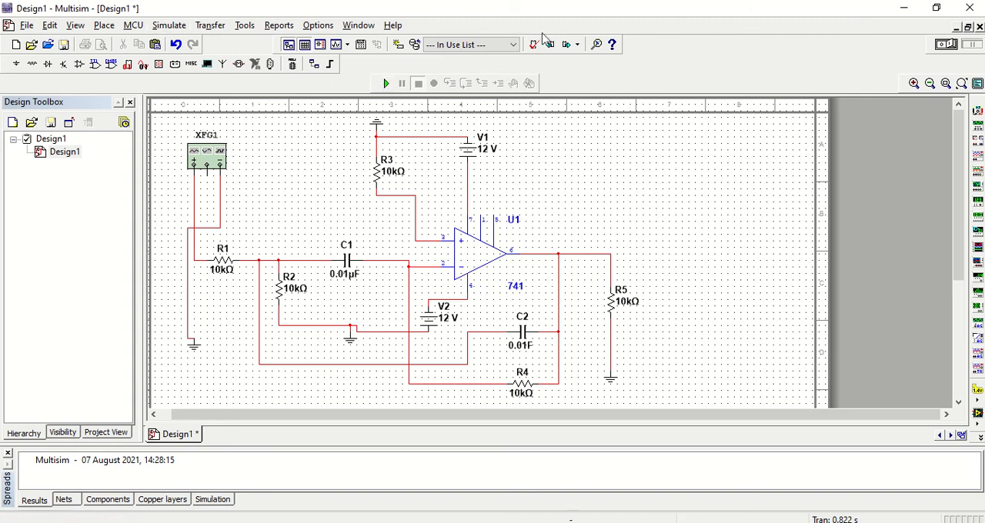
- Place an oscilloscope above and right of R5, wiring channel A's positive terminal to the output line and its negative to R5's ground
click(979, 167)
click(675, 197)
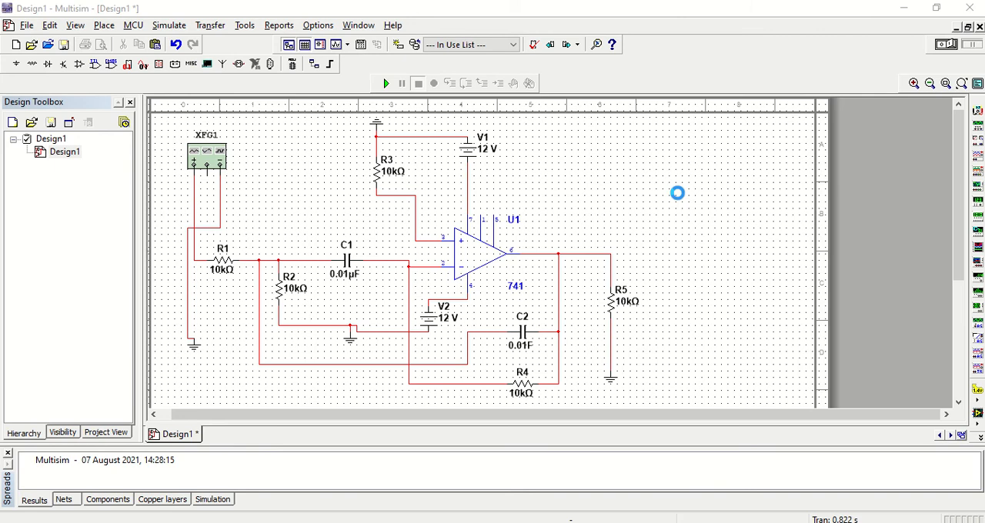
click(674, 192)
click(677, 216)
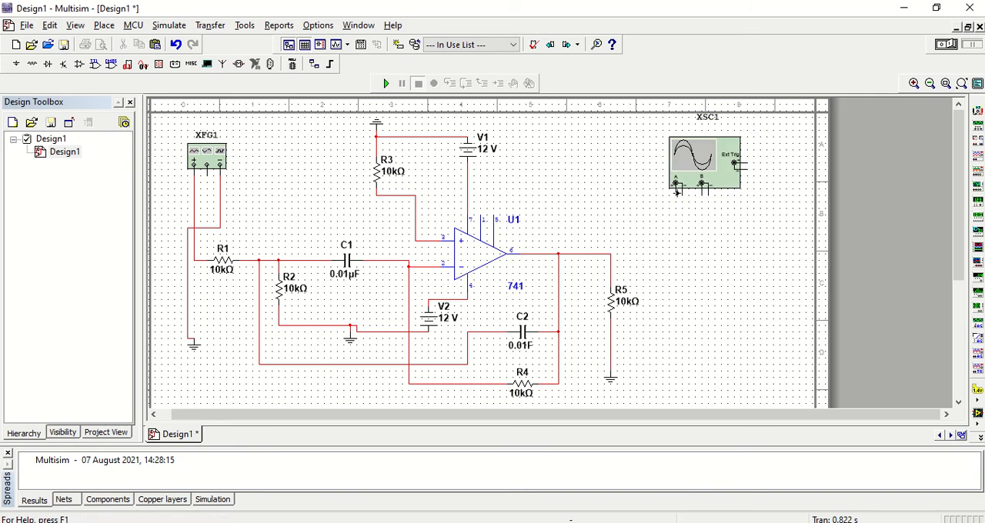
click(676, 188)
click(611, 253)
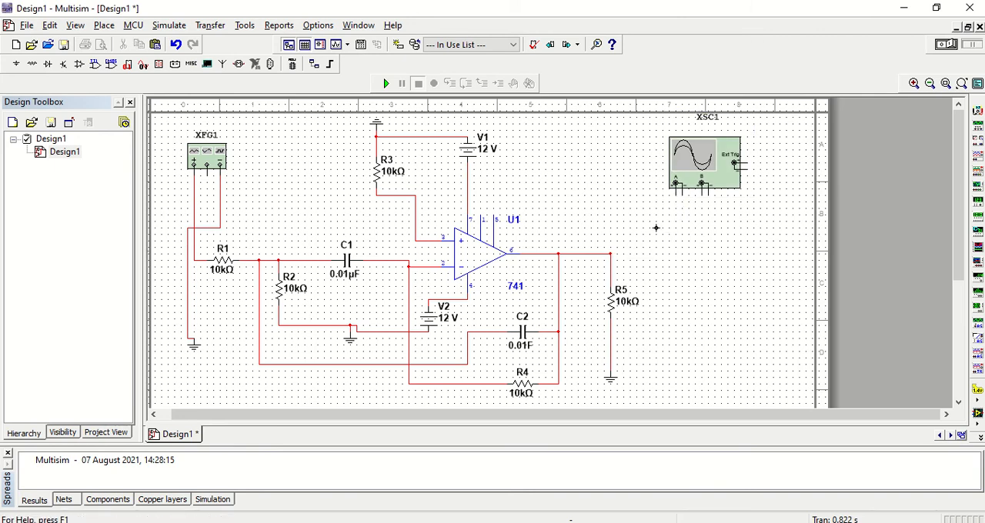
click(683, 193)
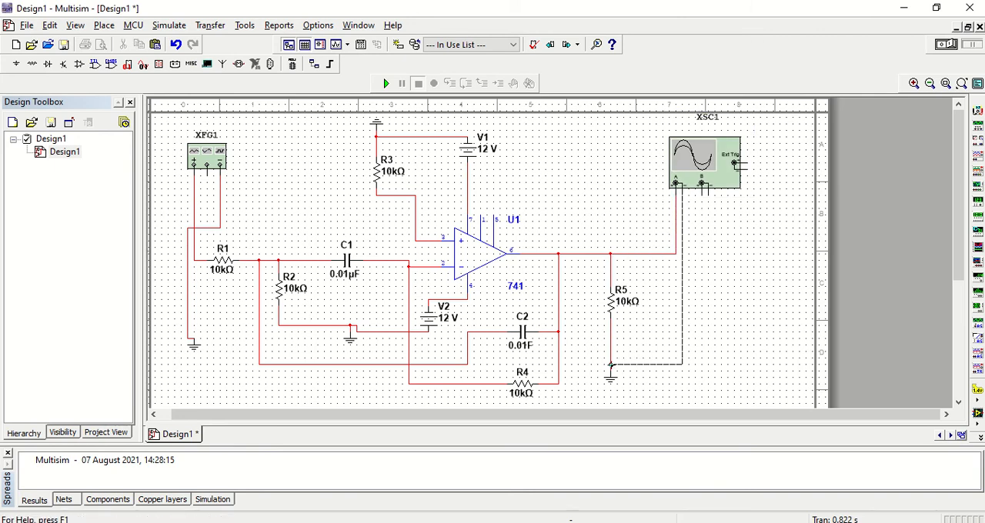
click(610, 363)
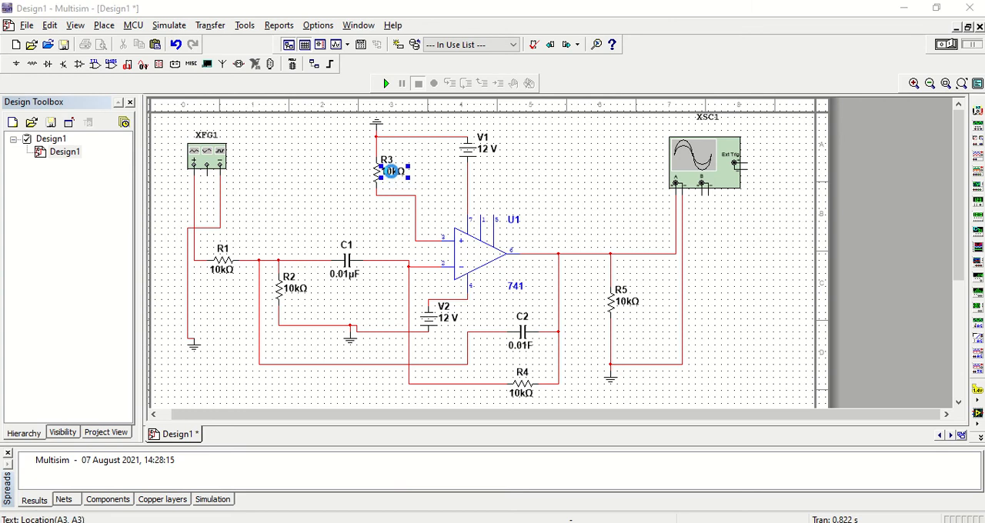
- Set R3's resistance to 95.5 kΩ and R1's resistance to 4.77 kΩ
double_click(392, 175)
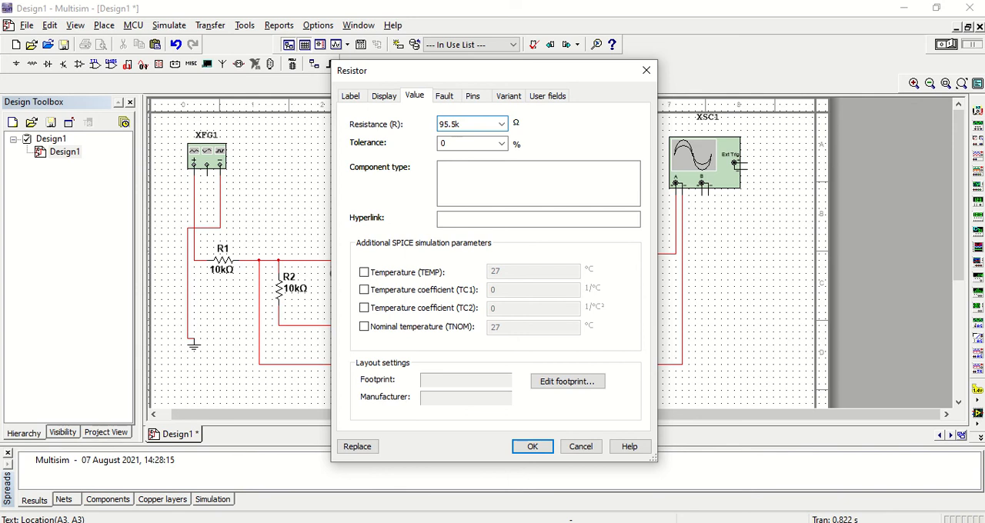
key(Return)
double_click(228, 266)
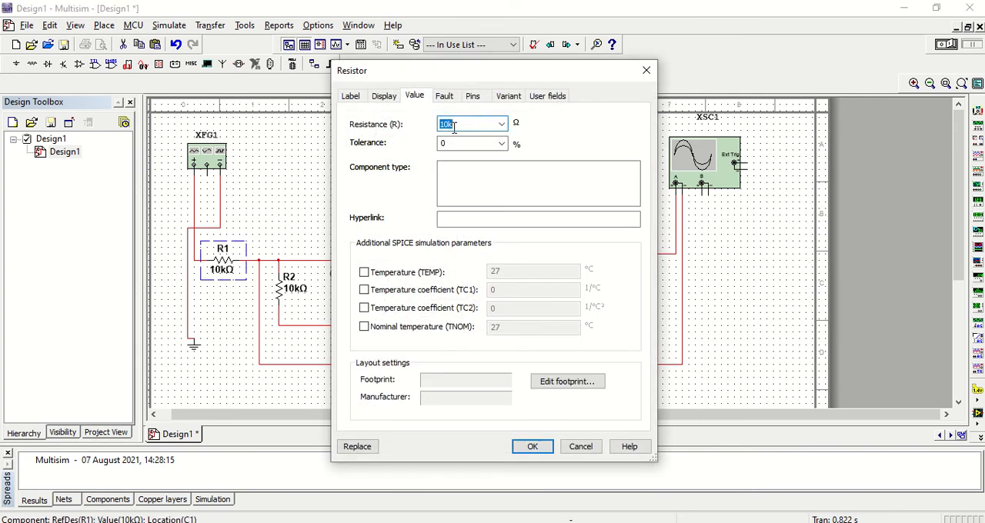
click(442, 166)
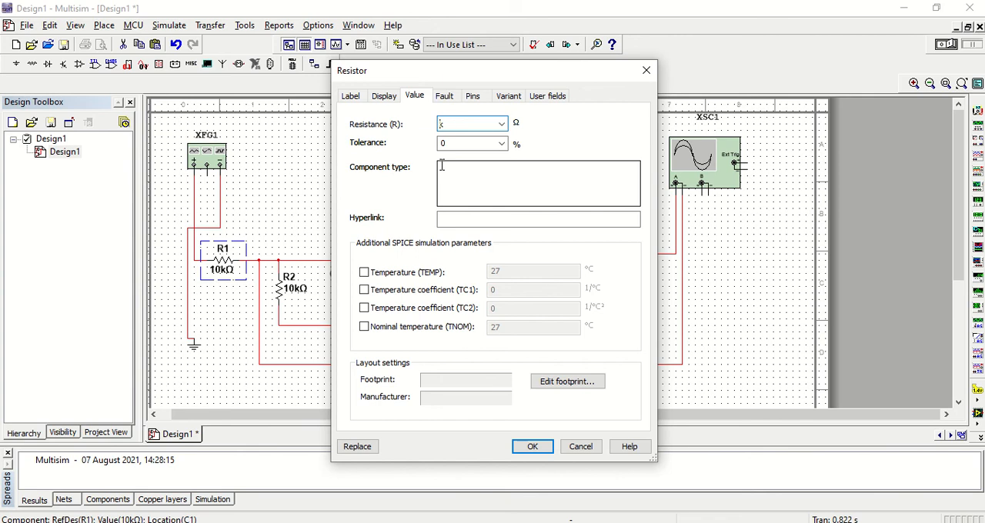
key(Return)
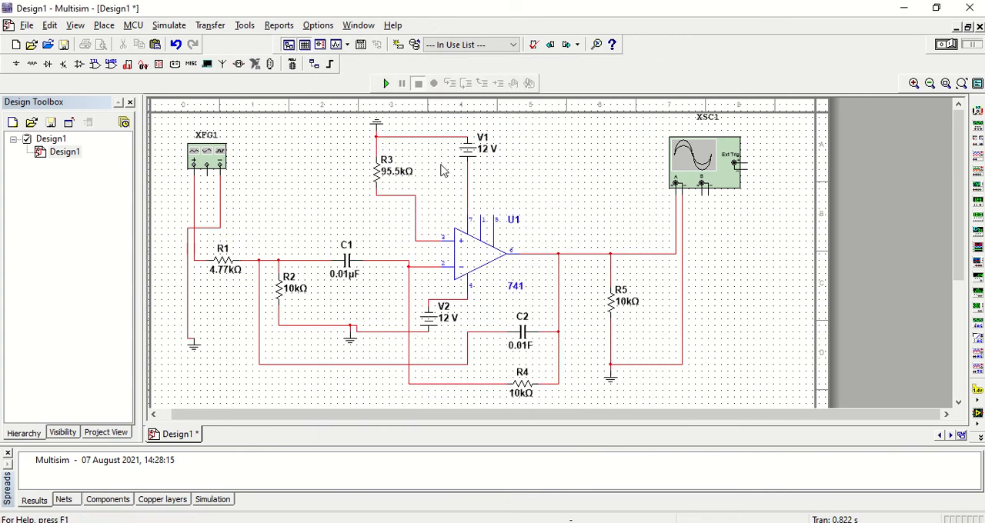
- Set R2's resistance to 5.97 kΩ
double_click(281, 295)
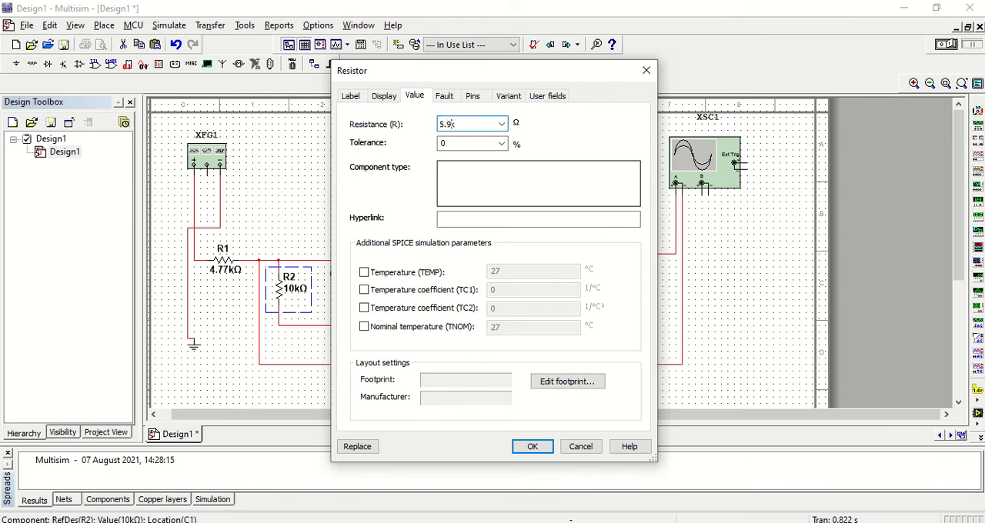
text(5.97k)
key(Return)
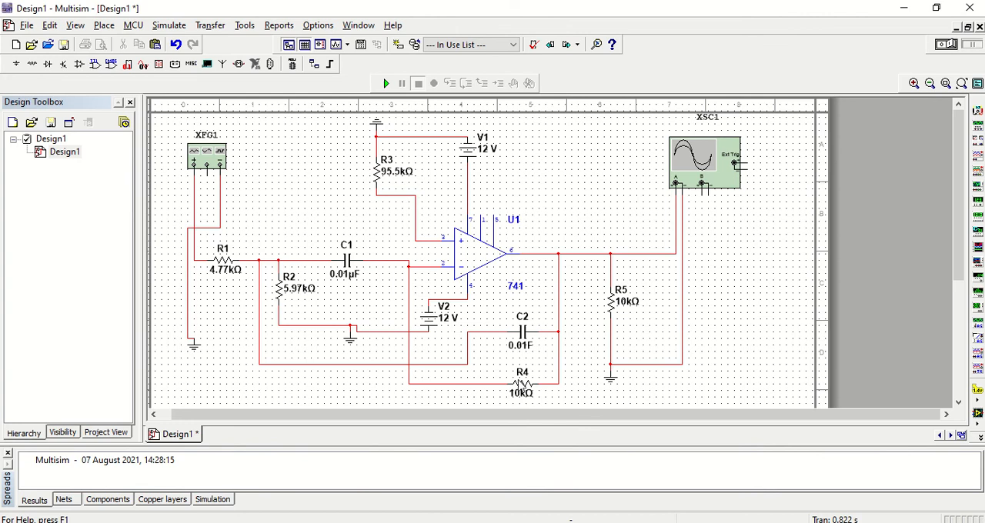
- Set R4's resistance to 95.5 kΩ
double_click(522, 383)
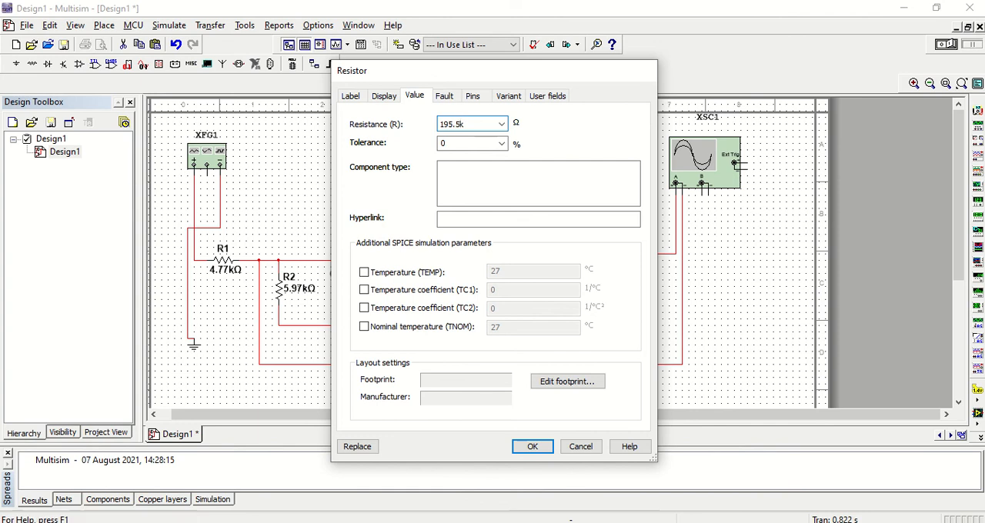
key(Return)
double_click(520, 383)
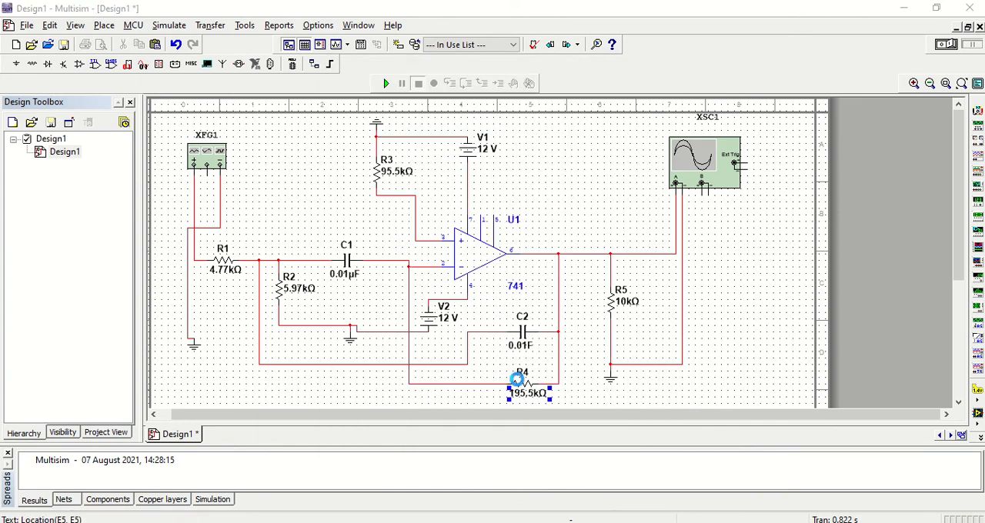
click(444, 122)
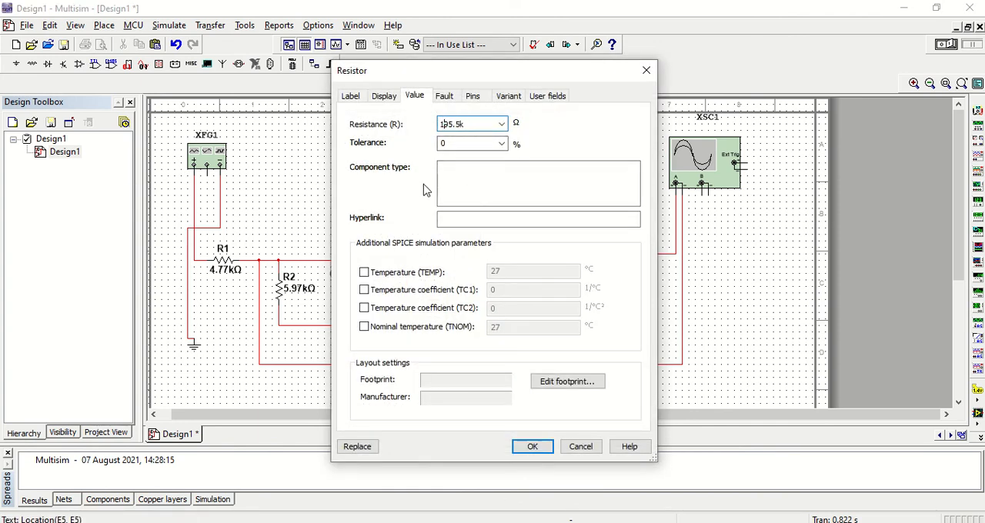
key(Return)
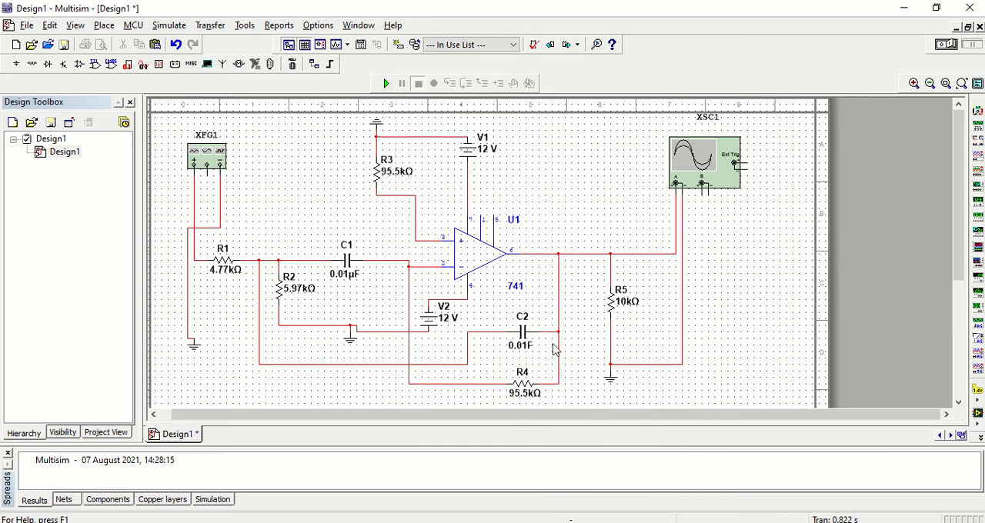
- Set C2's capacitance to 0.01 µF
double_click(522, 348)
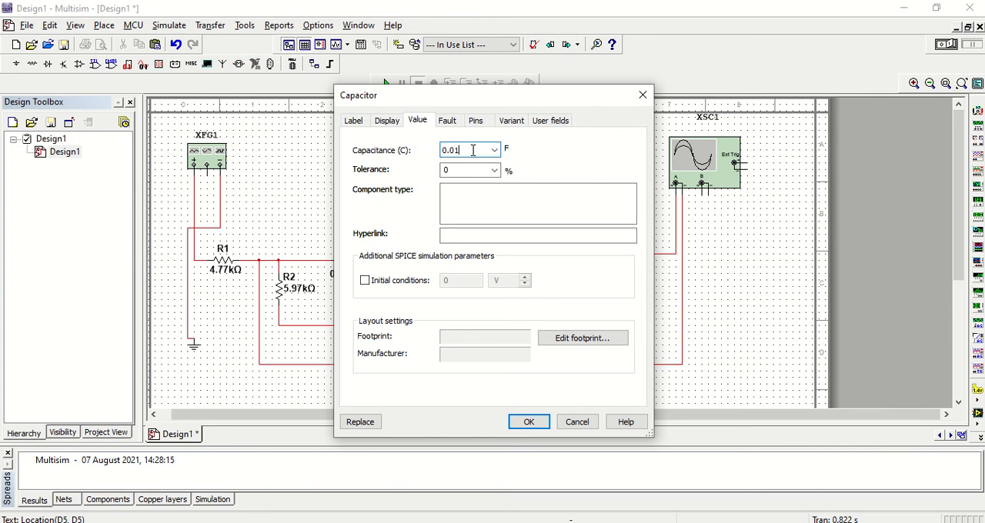
key(Return)
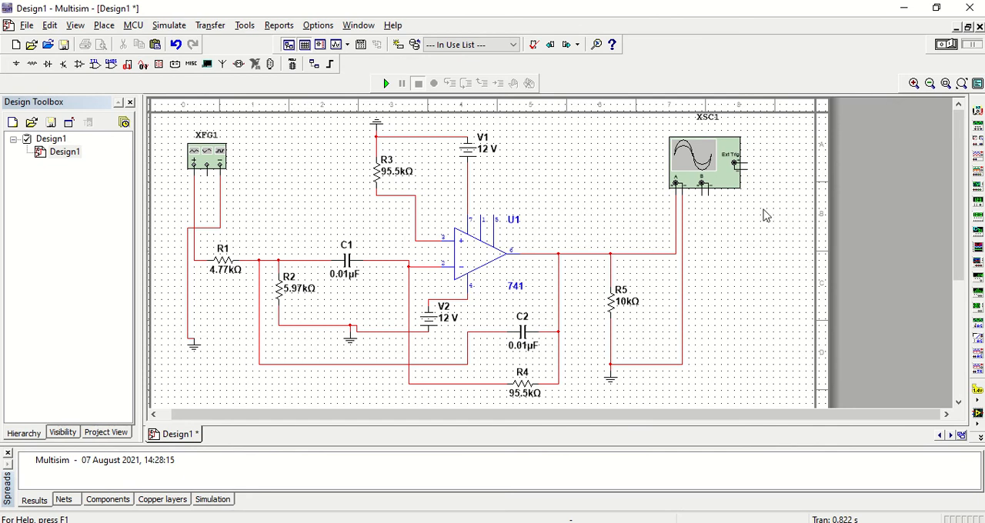
- Run the simulation, view the output on oscilloscope XSC1, and check function generator XFG1's signal settings
double_click(699, 177)
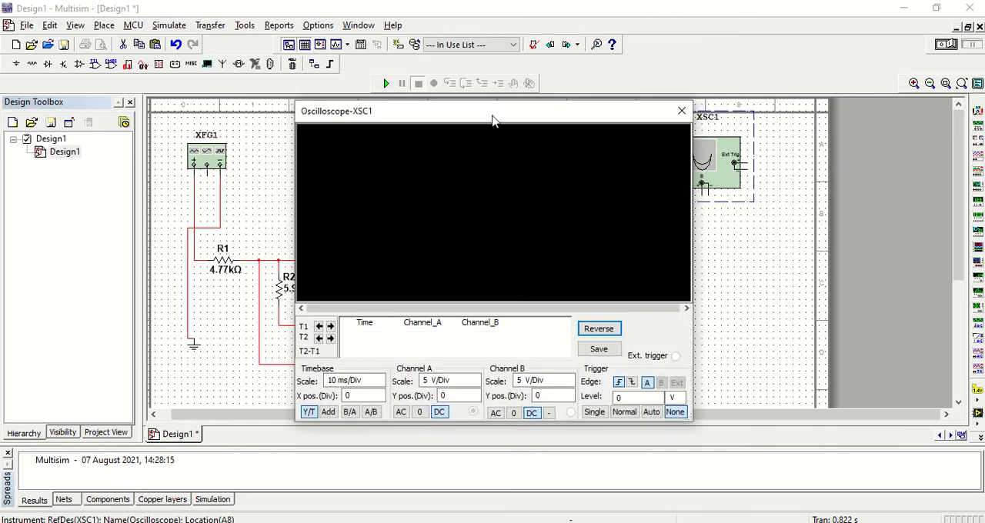
click(387, 84)
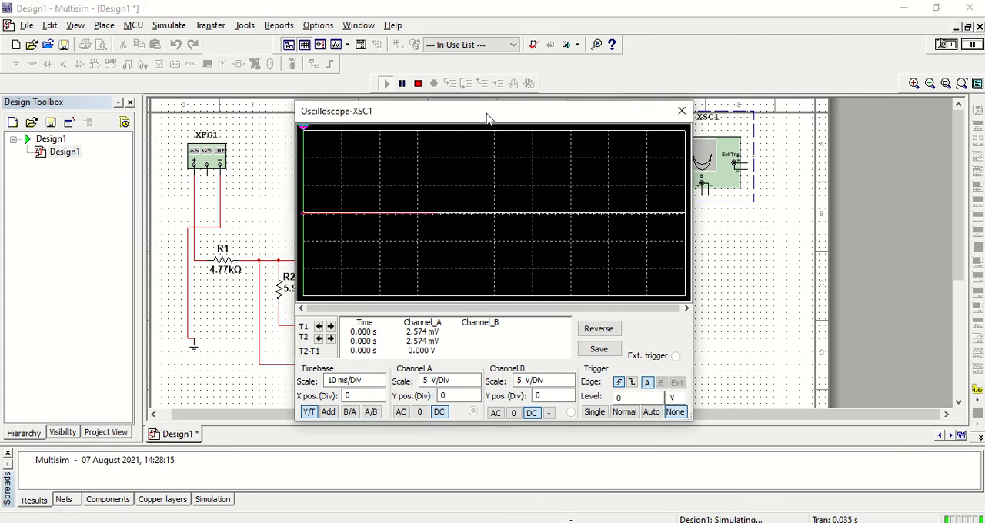
drag(488, 114, 438, 125)
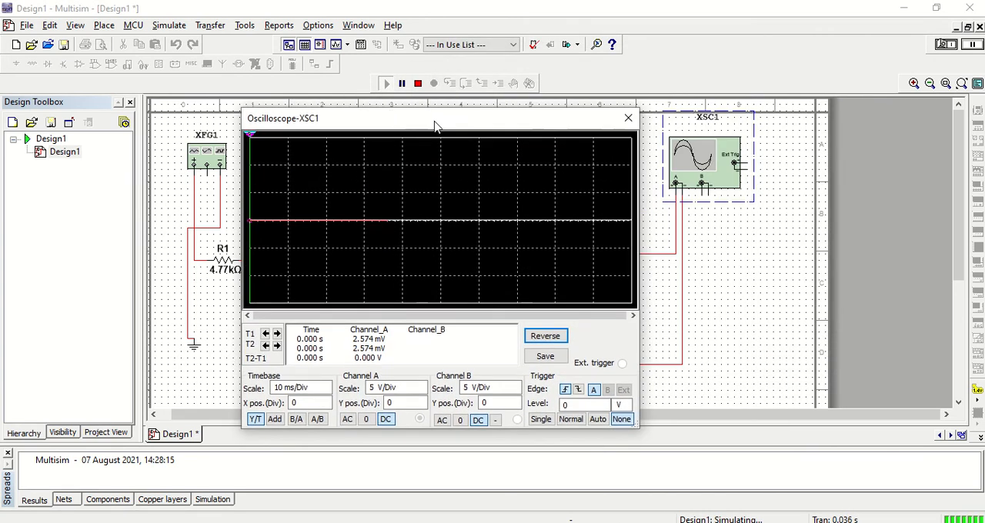
click(628, 120)
double_click(199, 165)
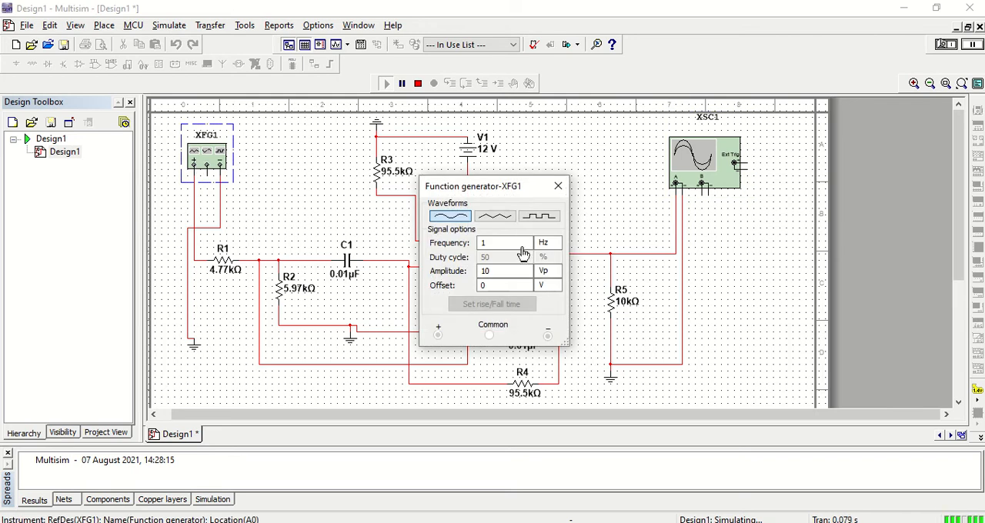
click(558, 186)
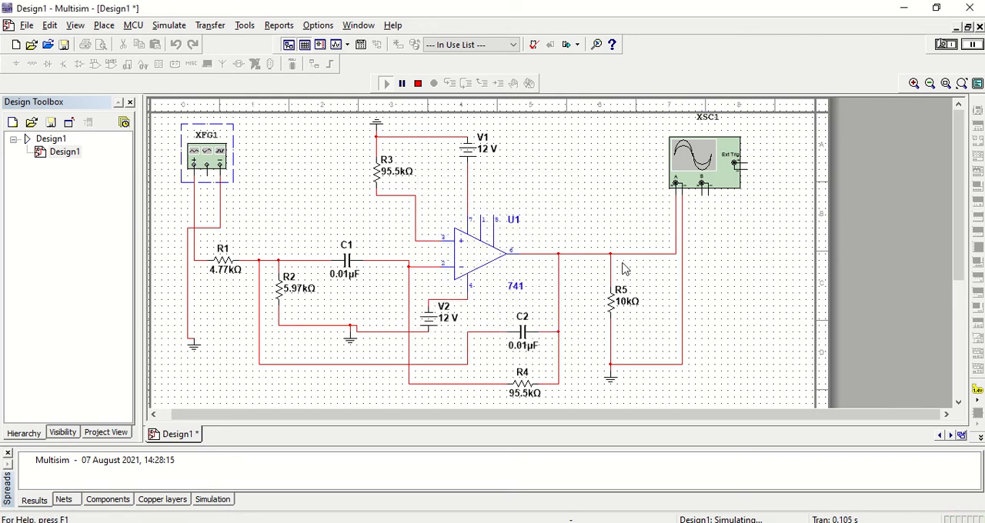
- Switch to the Analog circuits lab PDF, review the Narrow Band Pass Filter procedure and circuit diagram on page 63, and return to Multisim
key(alt+Tab)
key(alt+Tab)
key(alt+Tab)
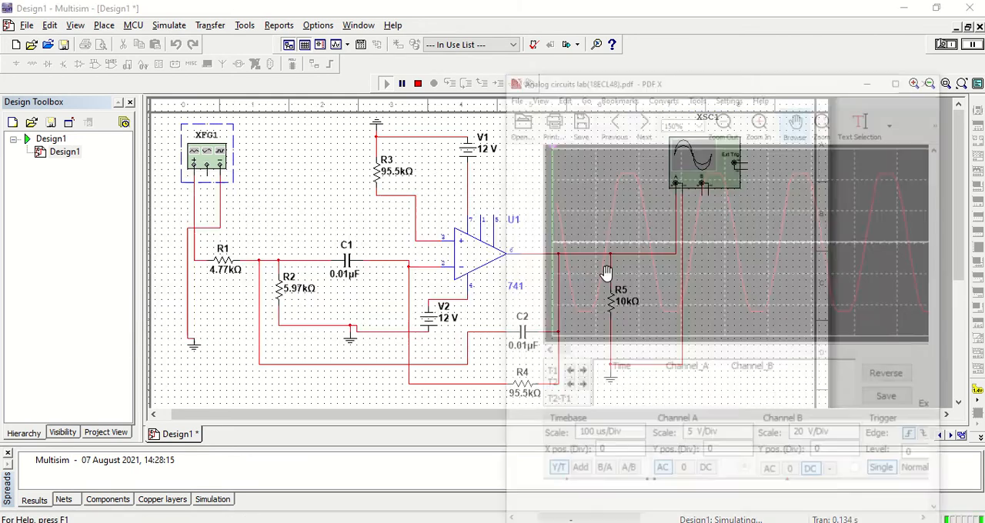
drag(741, 167, 745, 371)
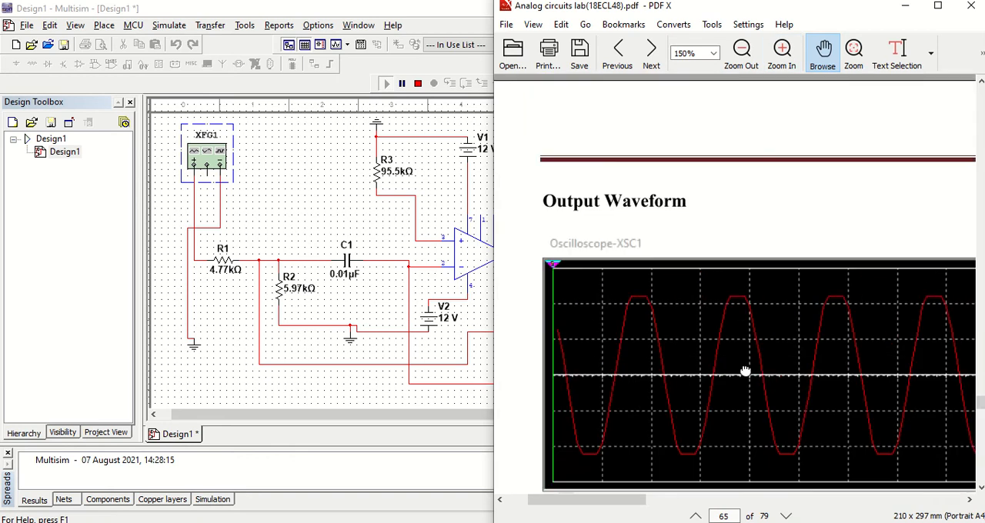
scroll(745, 372, up, 10)
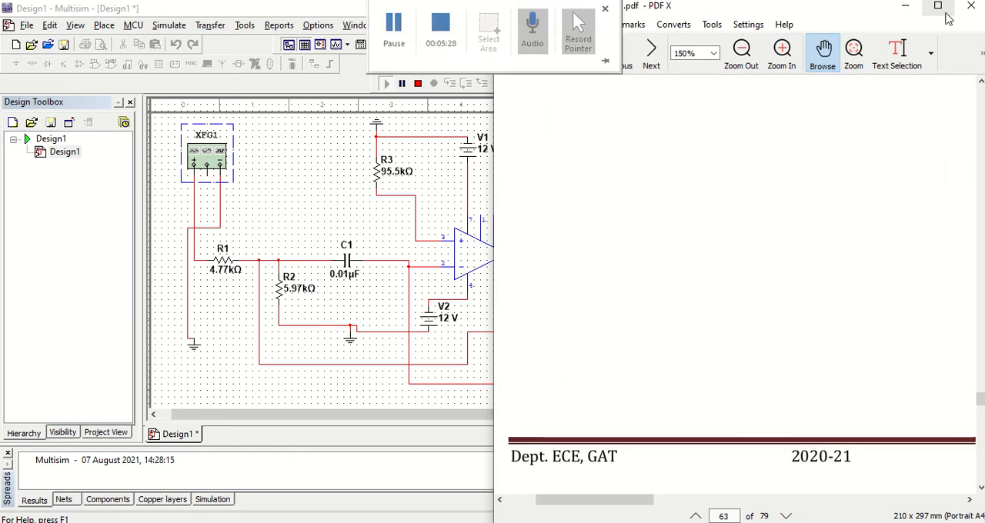
click(945, 11)
scroll(486, 307, up, 5)
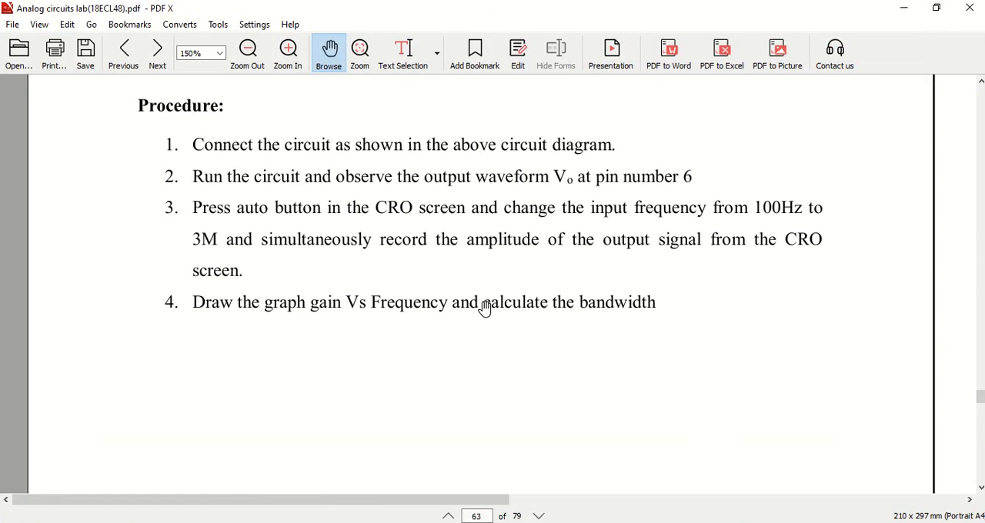
scroll(485, 308, up, 1)
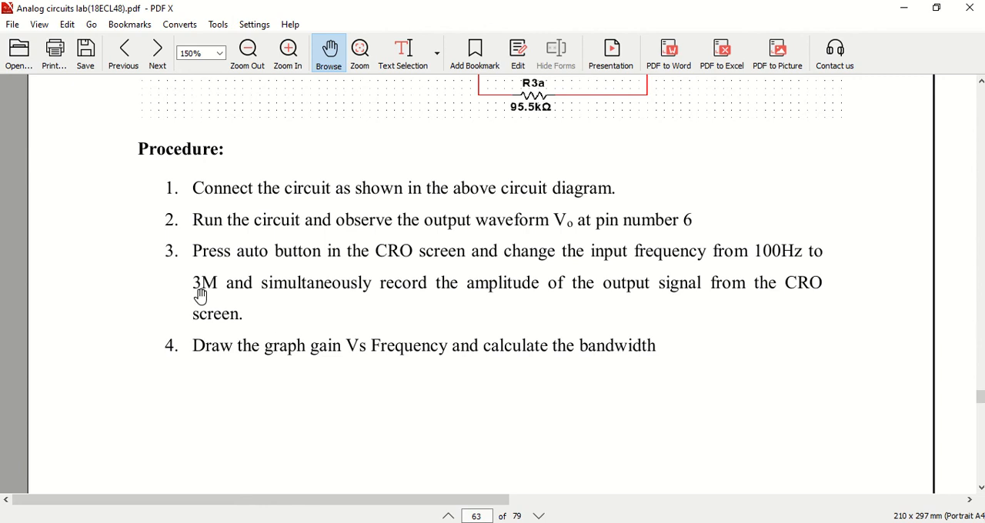
scroll(310, 300, up, 8)
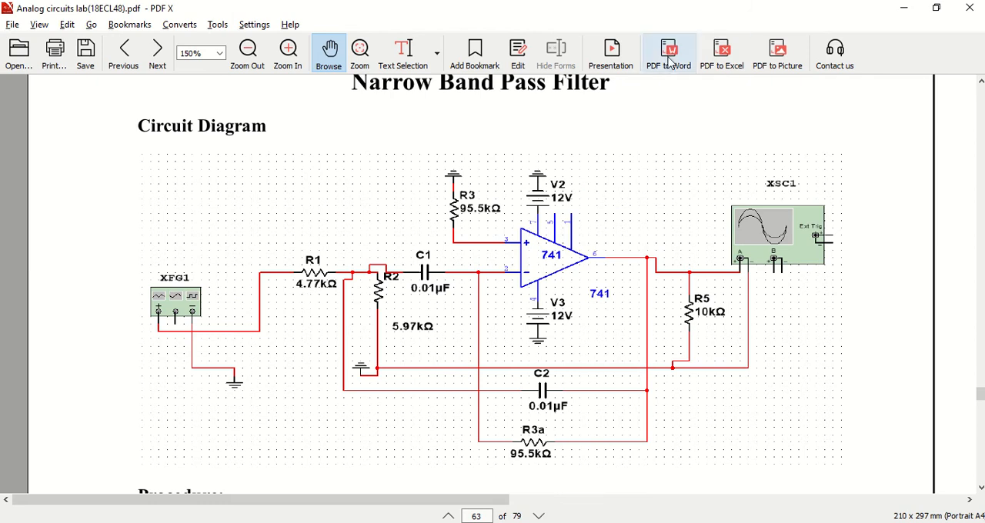
key(alt+Tab)
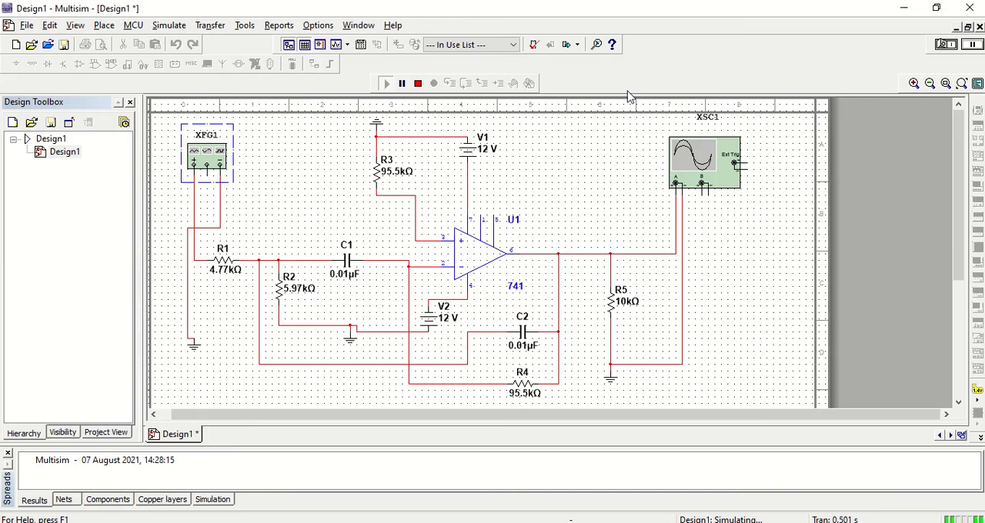
key(alt+Tab)
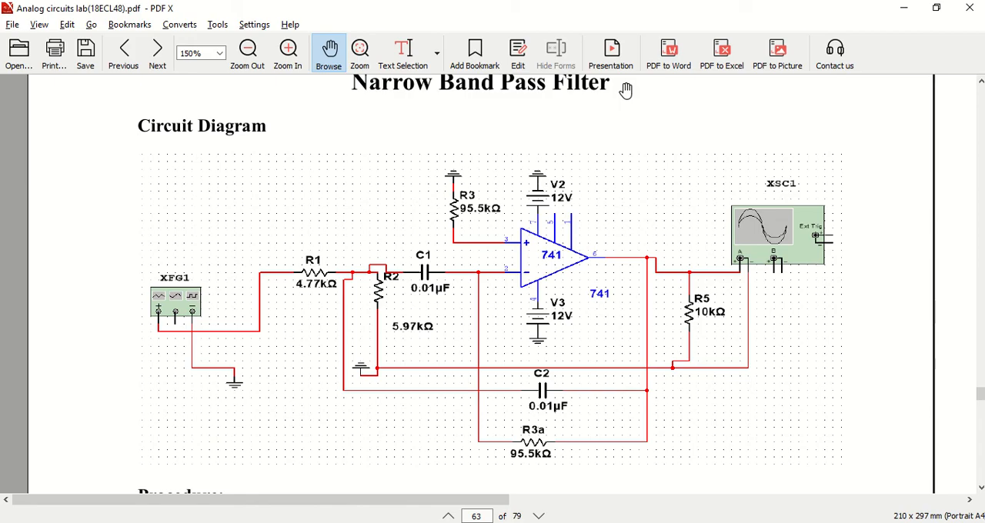
key(alt+Tab)
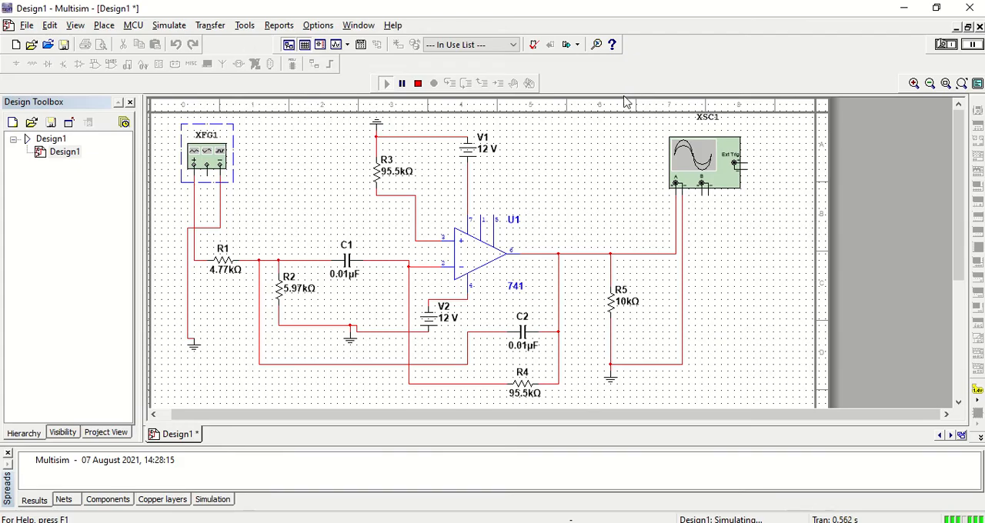
- Stop the simulation, set function generator XFG1's frequency to 10 kHz, and run the simulation again
double_click(201, 165)
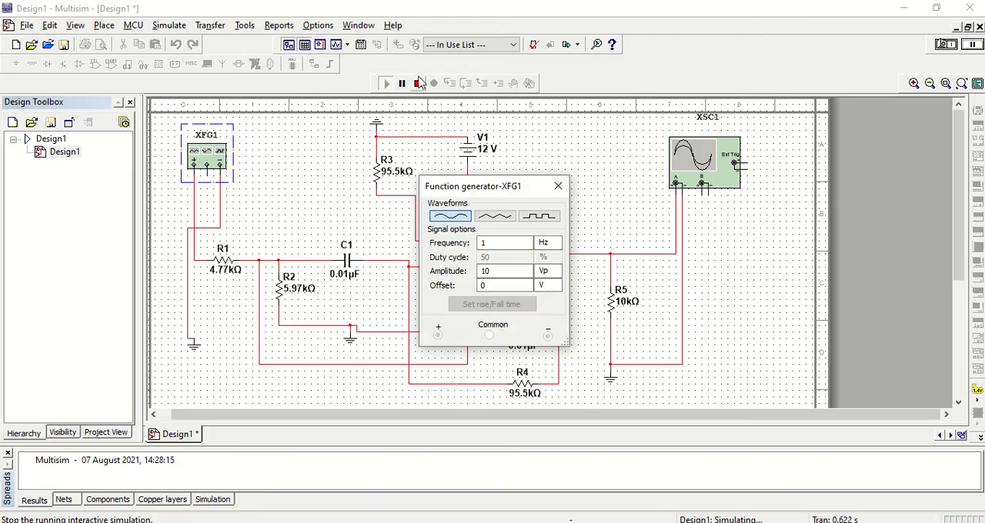
click(417, 83)
click(500, 243)
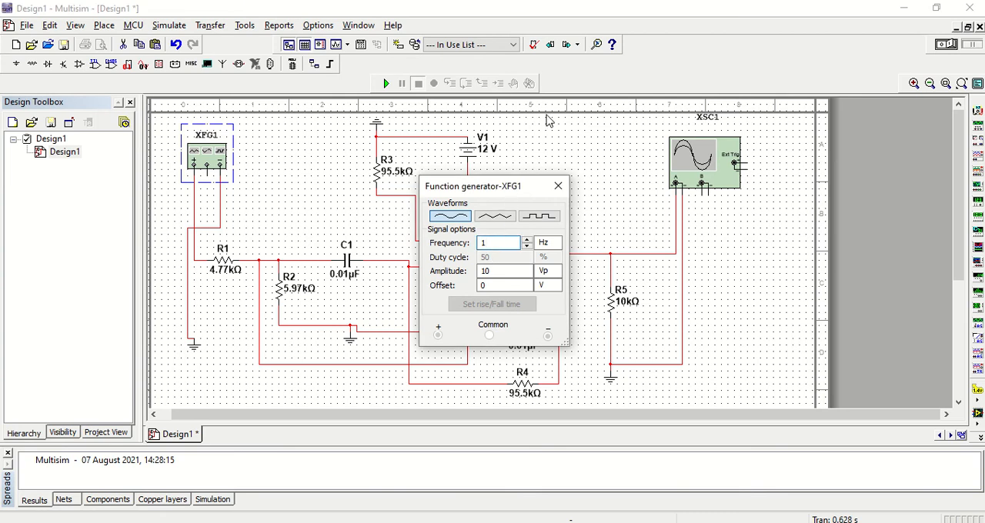
text(0)
click(550, 243)
click(545, 312)
drag(520, 194, 171, 183)
click(388, 84)
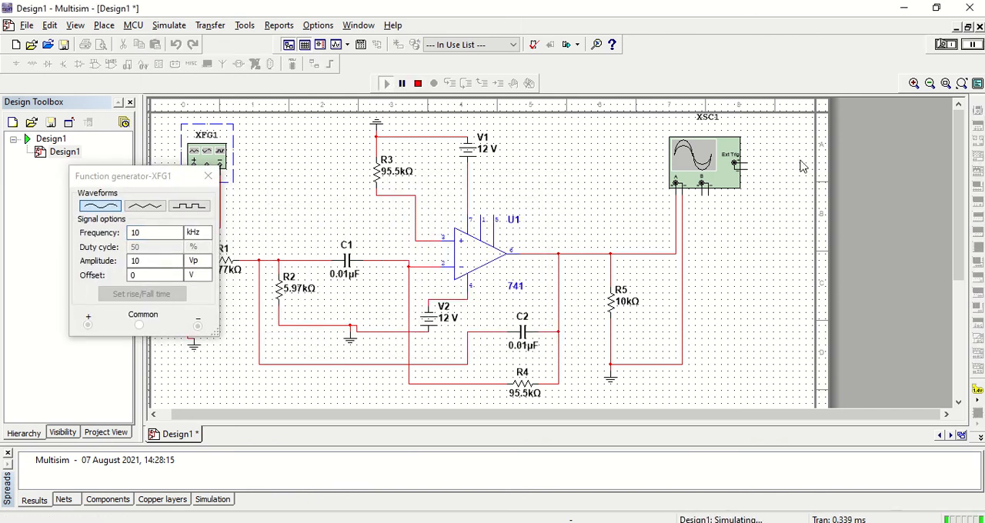
- Open oscilloscope XSC1 and set its timebase scale to 100 us/Div with the Single trigger mode
double_click(690, 160)
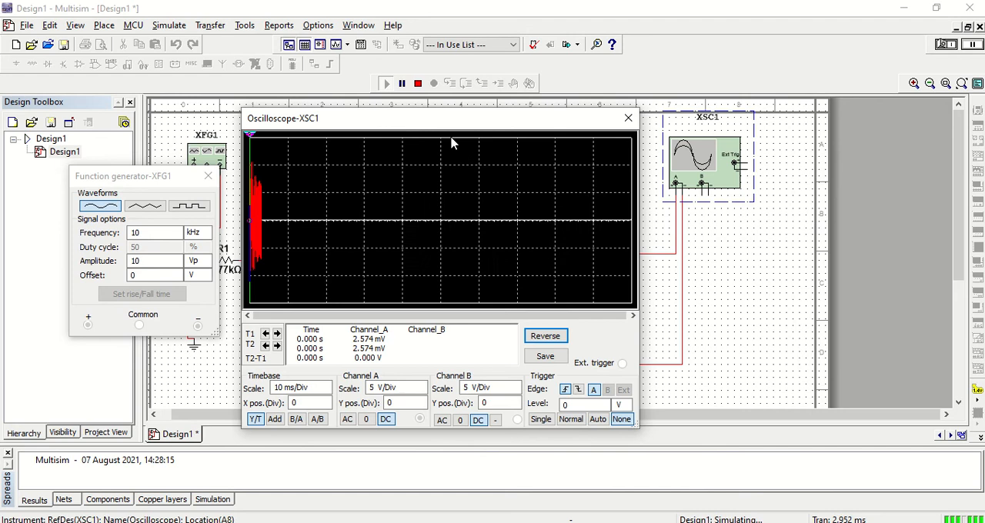
mouse_move(473, 118)
mouse_down()
mouse_move(592, 81)
mouse_move(552, 109)
mouse_up()
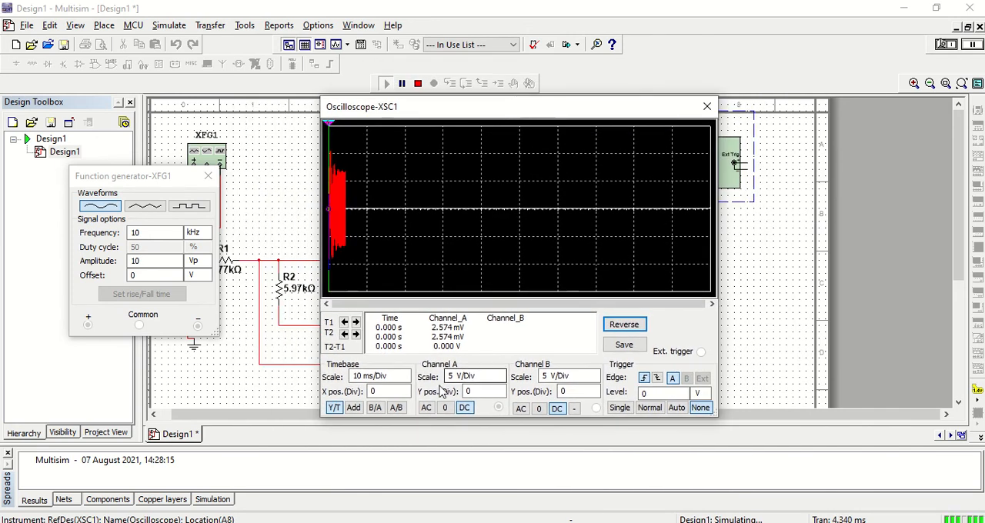
click(372, 376)
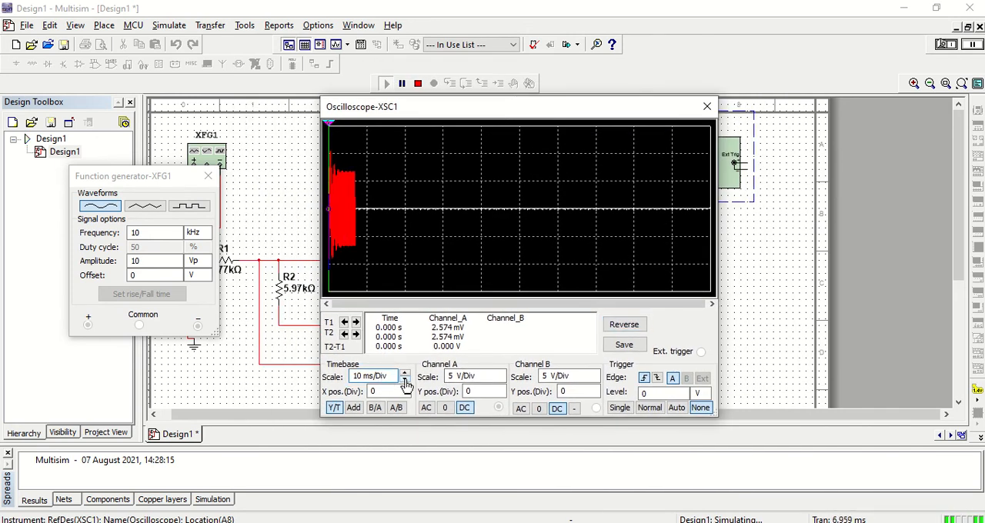
click(404, 383)
click(404, 383)
click(404, 382)
click(405, 382)
click(404, 383)
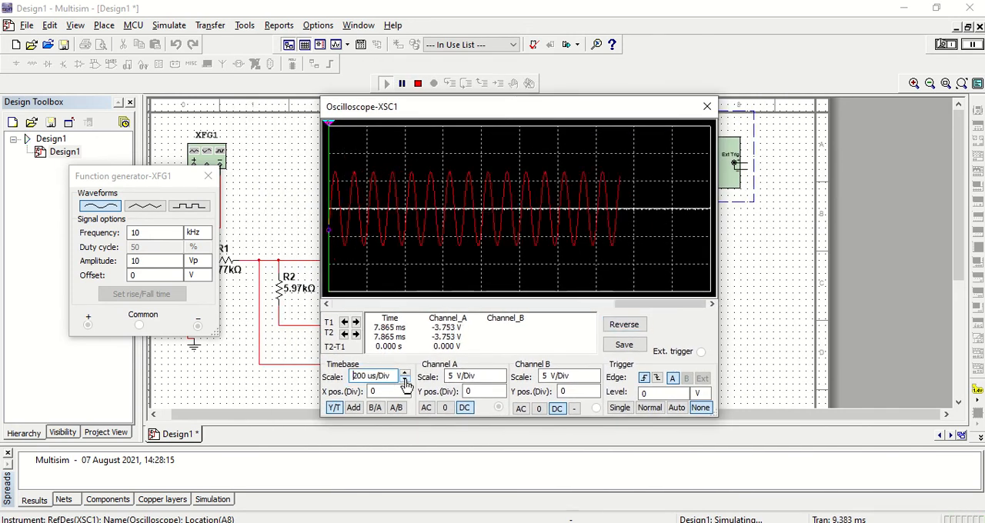
click(404, 382)
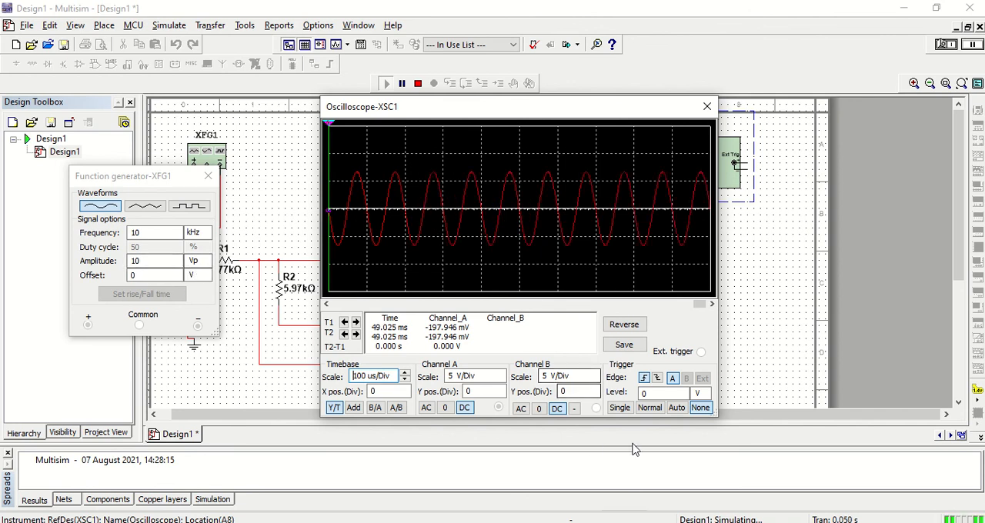
click(620, 408)
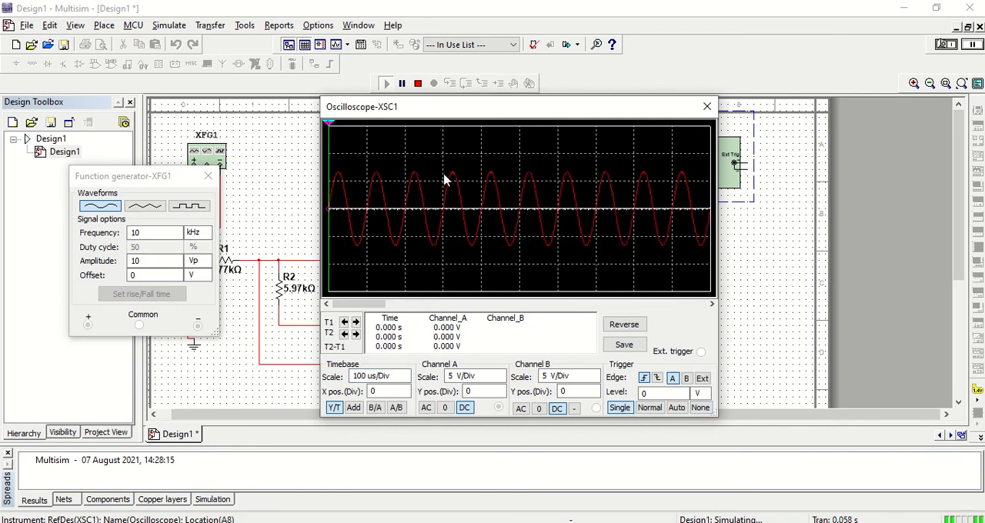
- Measure the 10 kHz output's peak-to-peak voltage by placing cursor T2 on a positive peak and T1 on the preceding trough
drag(500, 108, 641, 120)
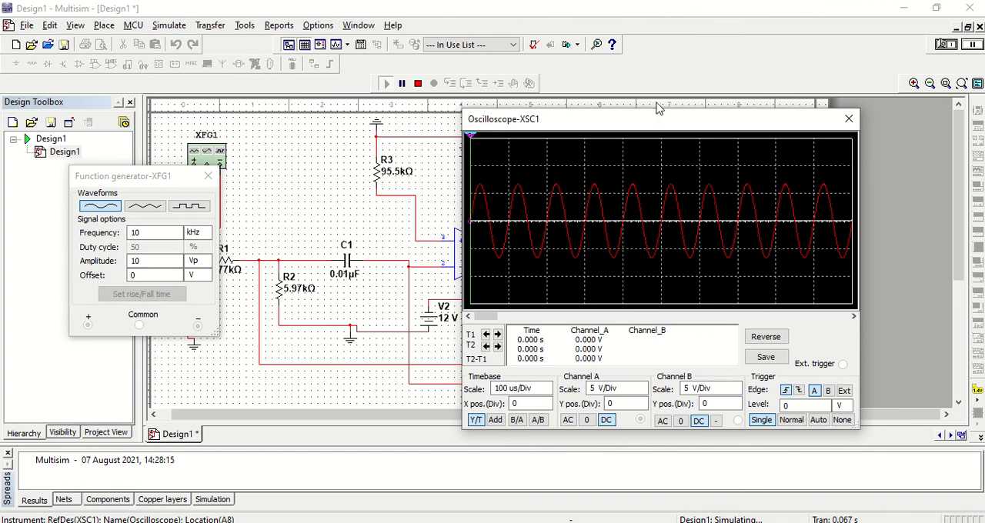
drag(655, 124, 513, 125)
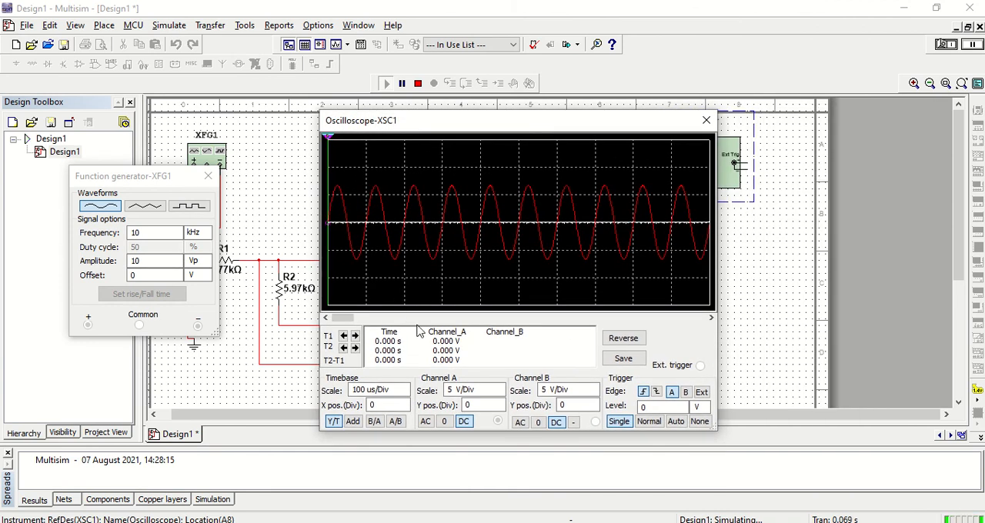
drag(328, 143, 440, 141)
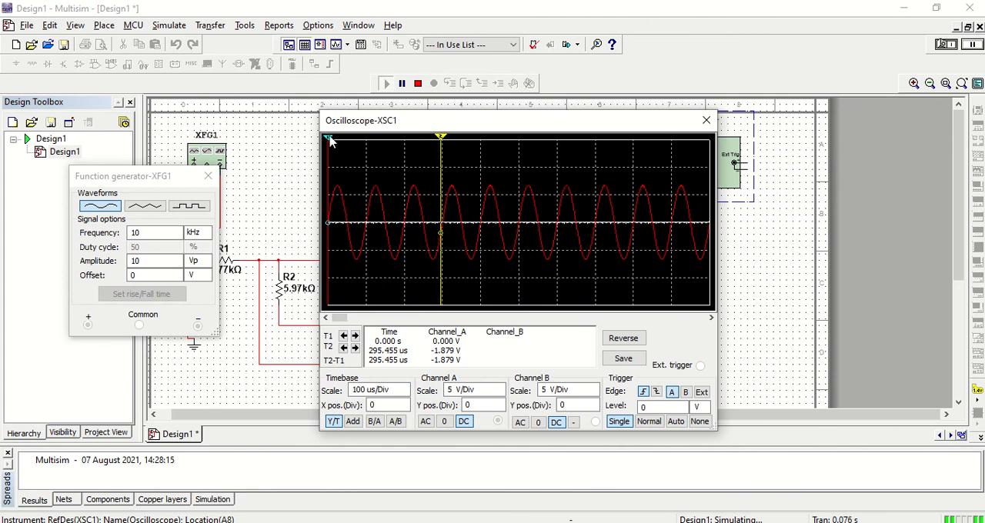
drag(442, 139, 455, 137)
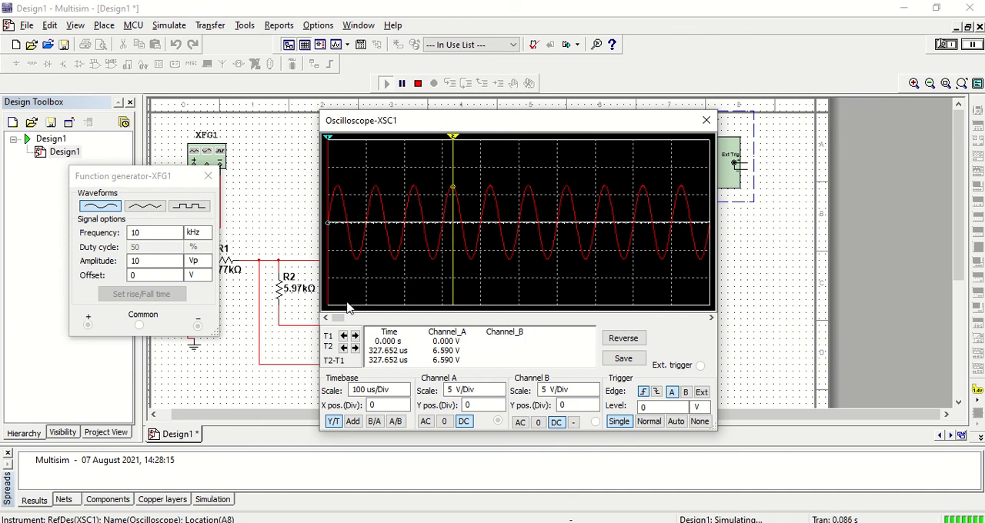
click(343, 348)
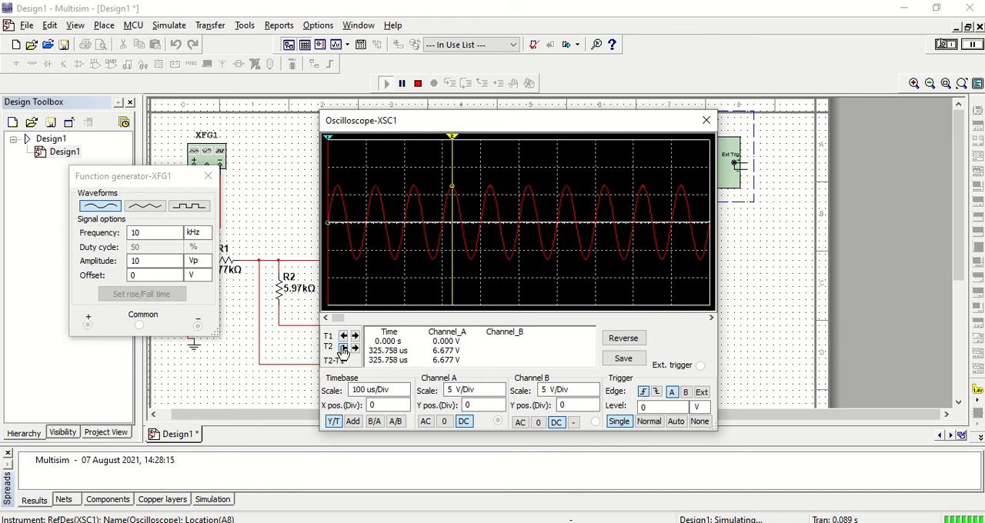
drag(329, 138, 435, 186)
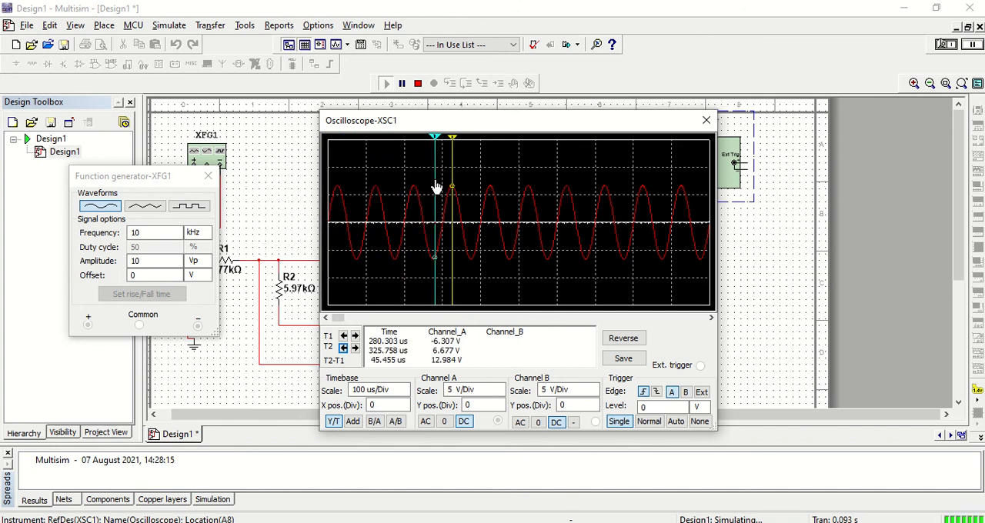
click(344, 337)
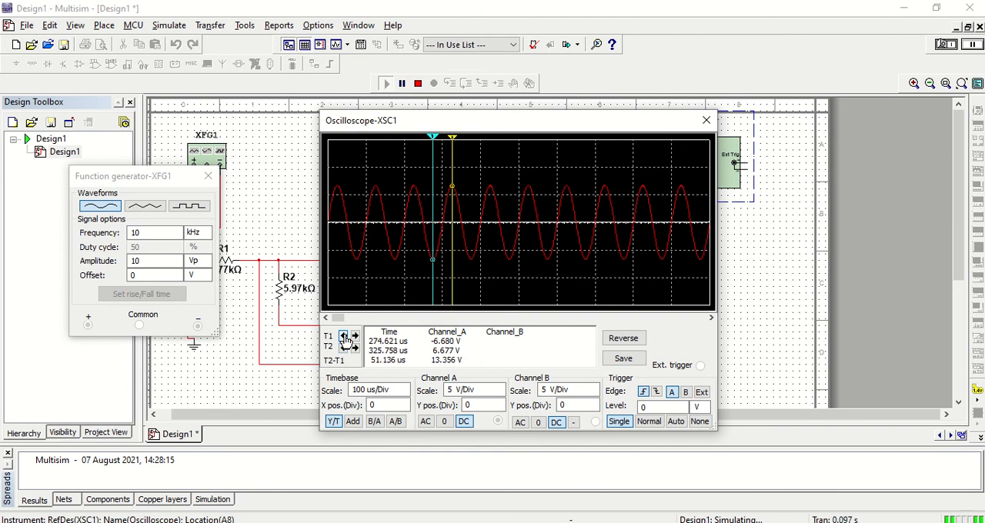
click(355, 339)
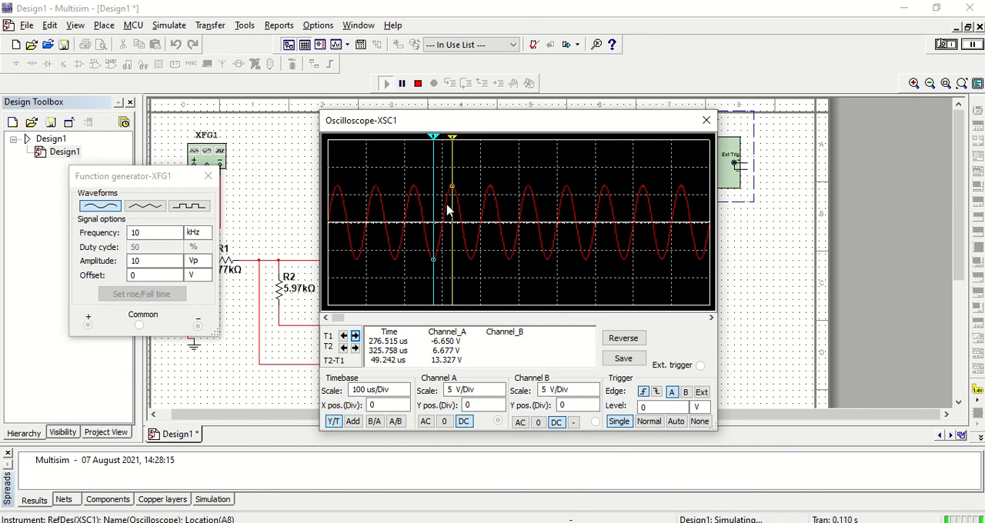
- Set the function generator's frequency to 15 kHz and restart the simulation
click(146, 232)
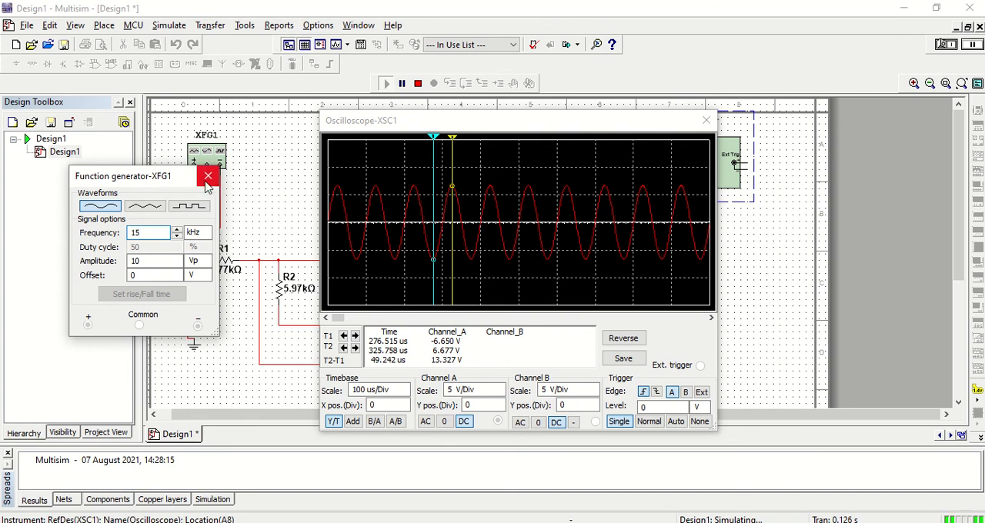
click(418, 83)
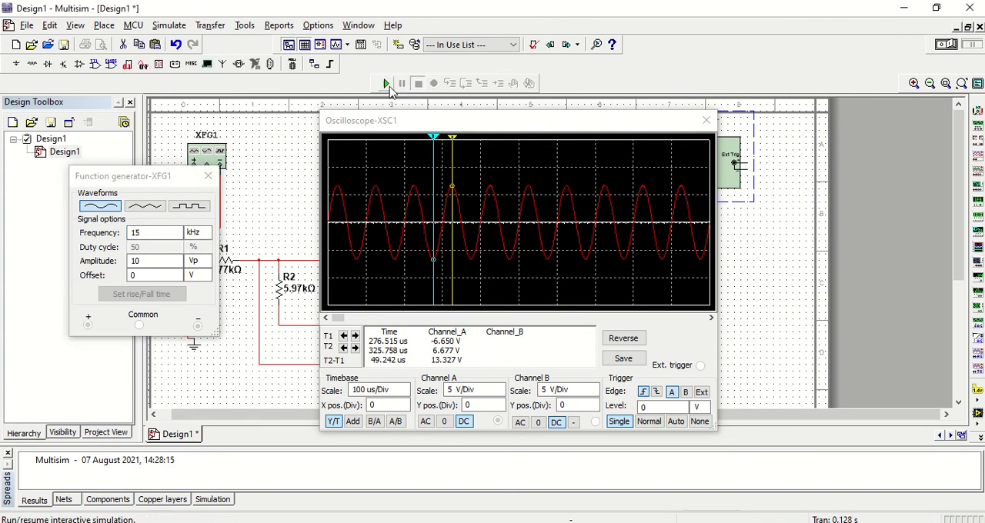
click(387, 83)
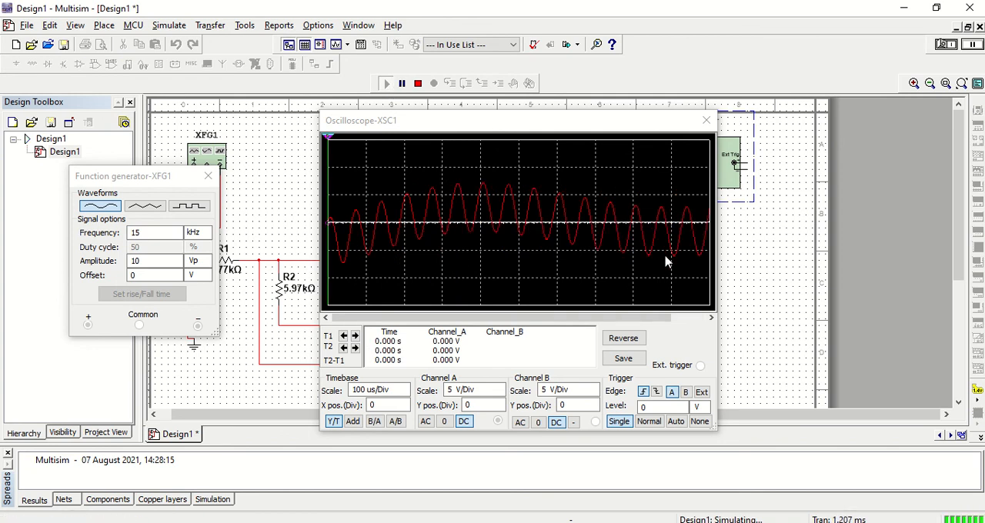
- Capture a new single-trigger trace and measure the 15 kHz output's peak-to-peak voltage with cursors on a positive peak and a trough
click(675, 422)
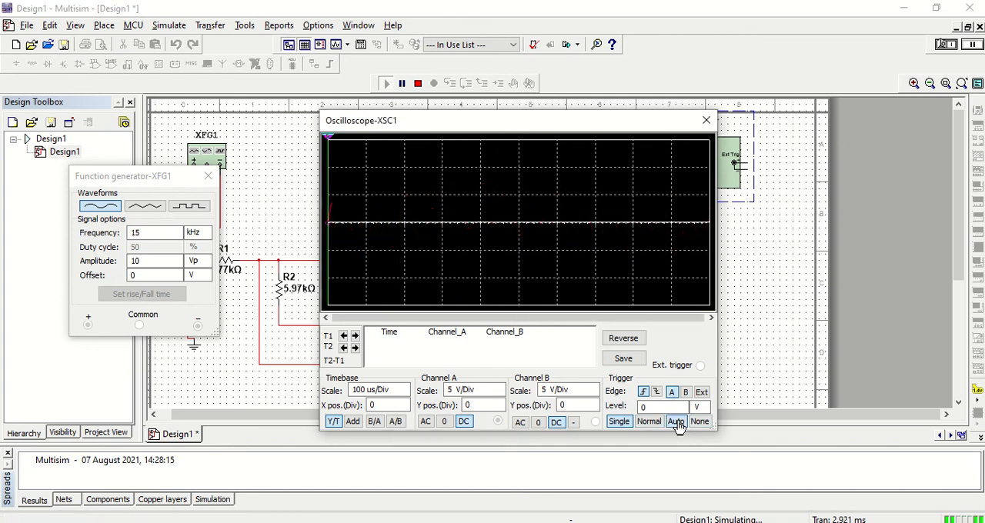
click(618, 421)
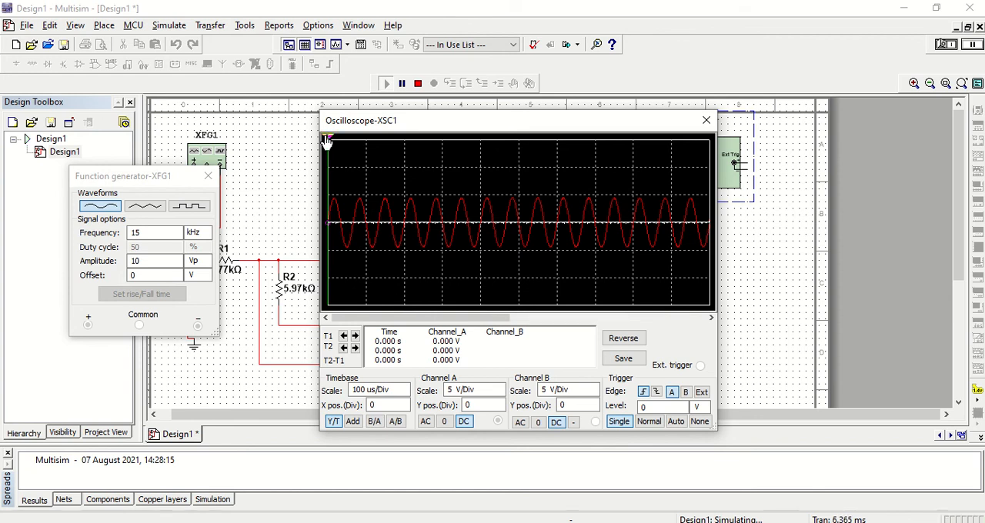
drag(327, 139, 461, 140)
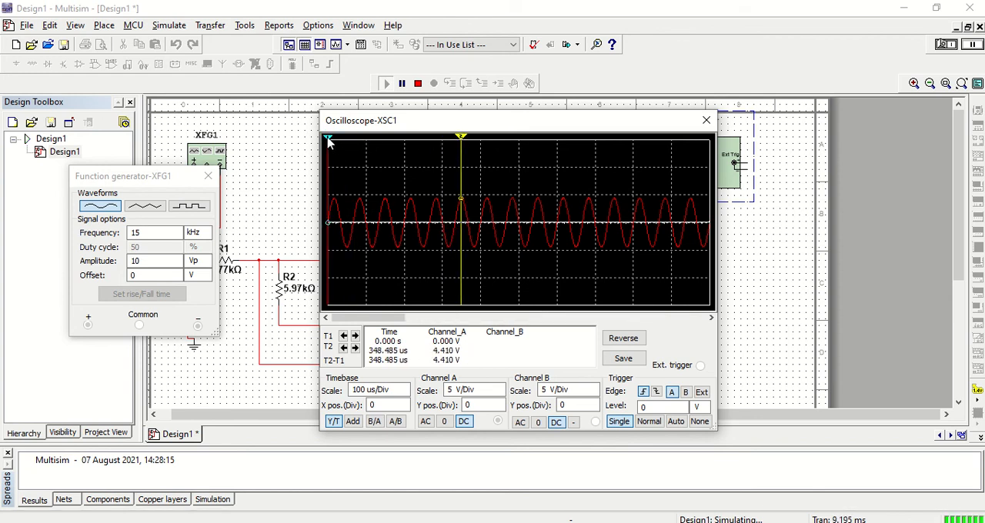
drag(328, 139, 425, 143)
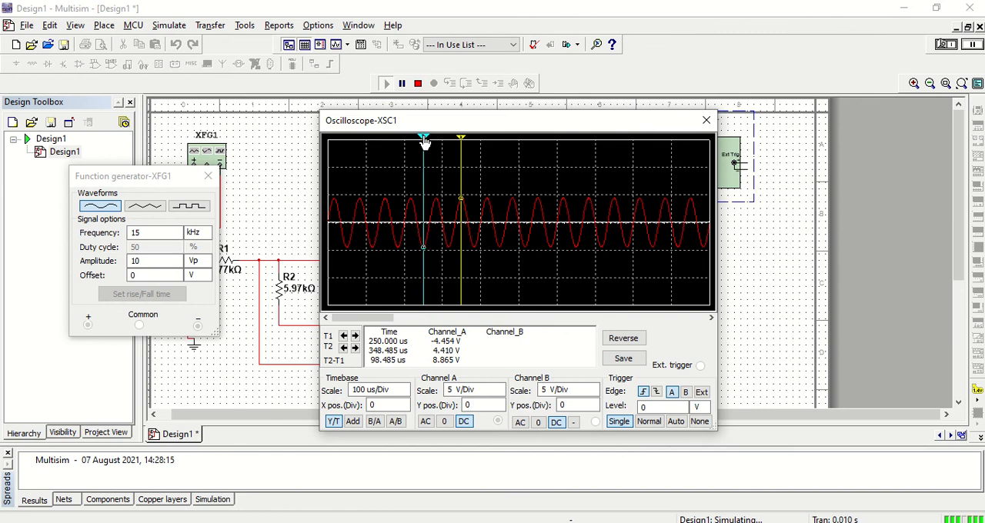